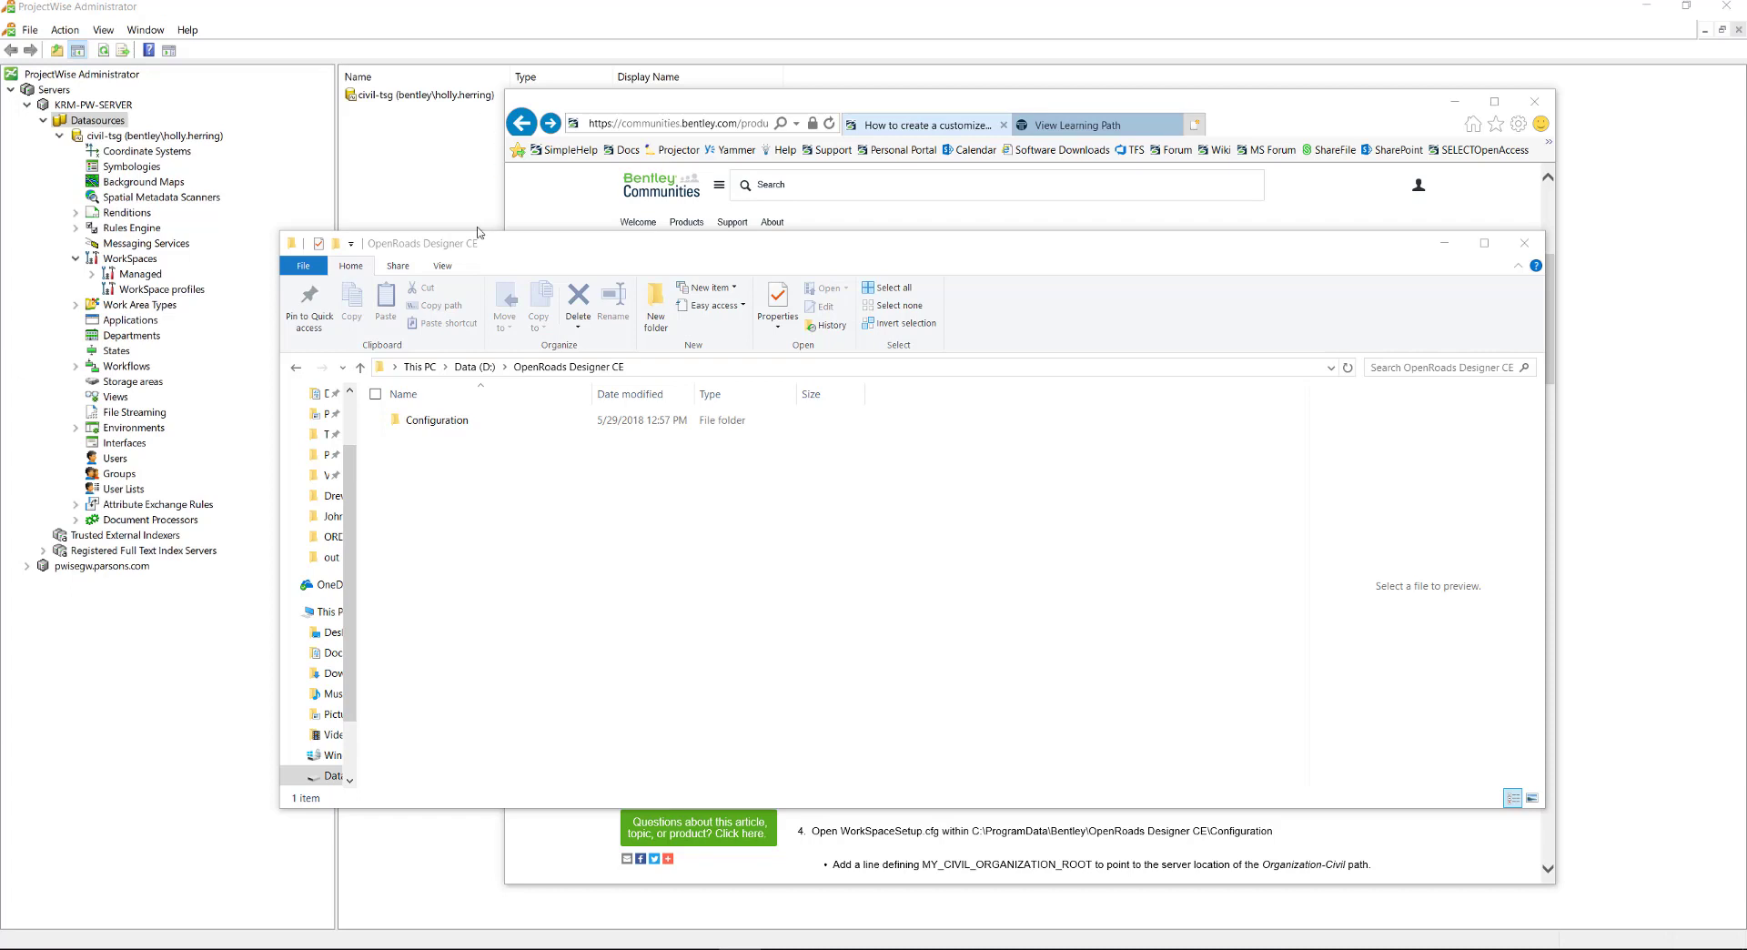
- Switch to the browser and skim the wiki article on creating a customized network workspace environment
{"action": "left_click", "coordinate": [901, 113]}
{"action": "scroll", "coordinate": [876, 419], "scroll_direction": "up", "scroll_amount": 4}
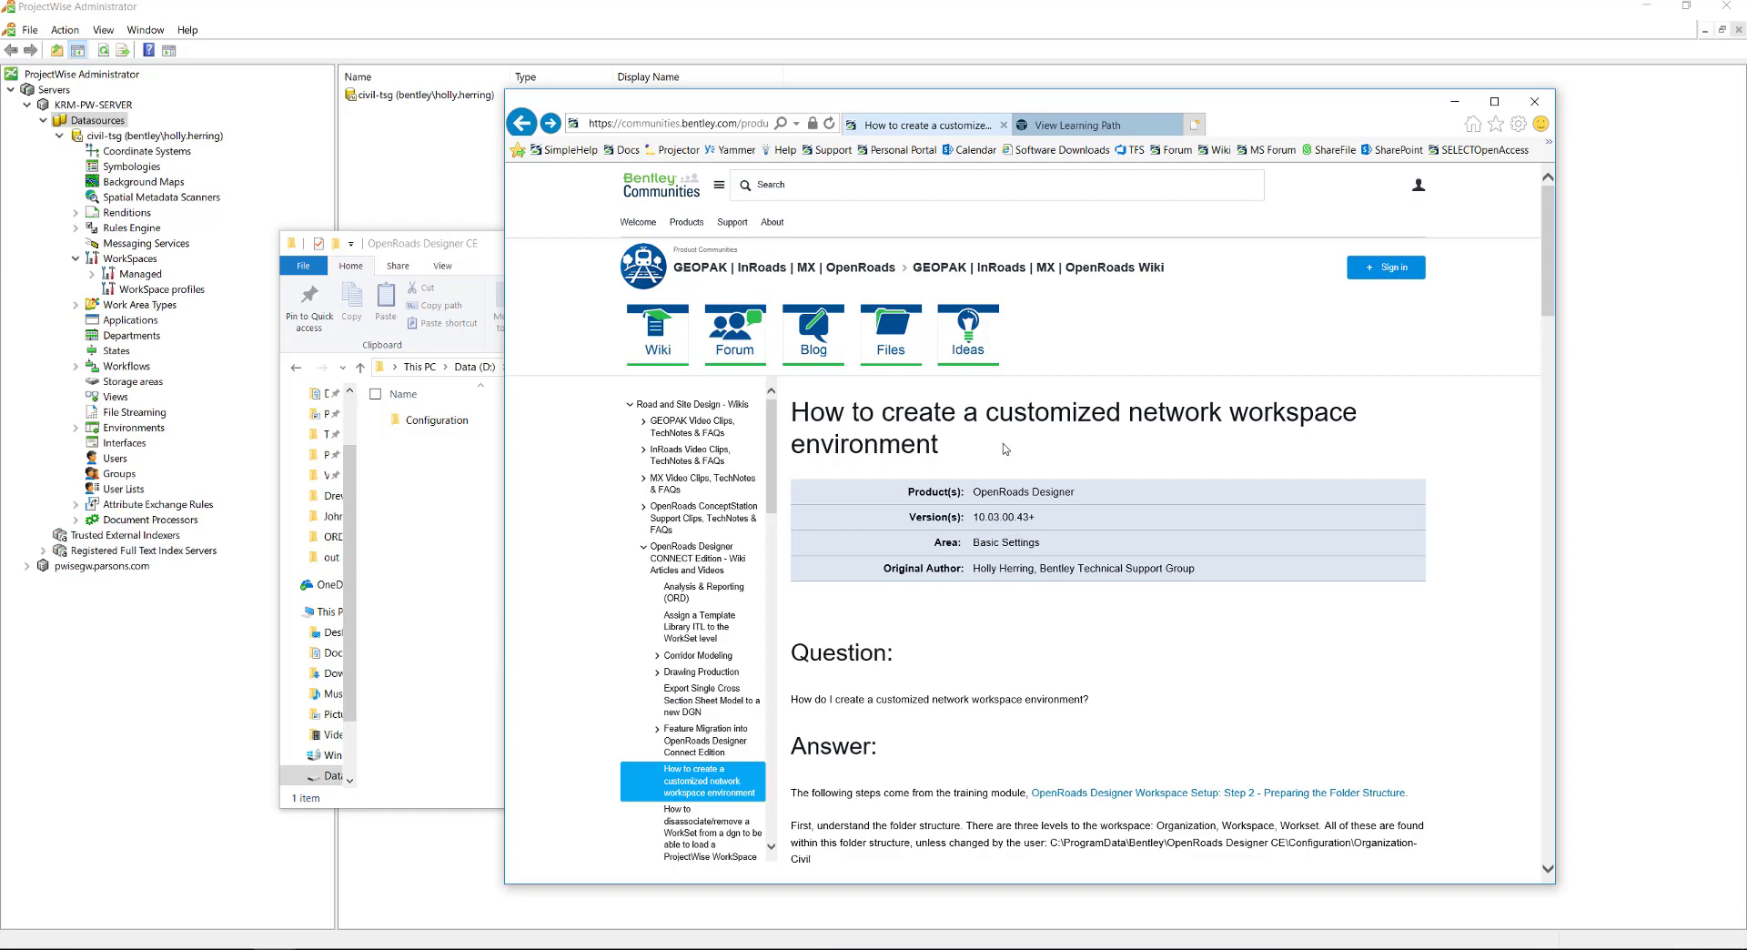
{"action": "scroll", "coordinate": [1005, 446], "scroll_direction": "down", "scroll_amount": 1}
{"action": "scroll", "coordinate": [1005, 446], "scroll_direction": "down", "scroll_amount": 3}
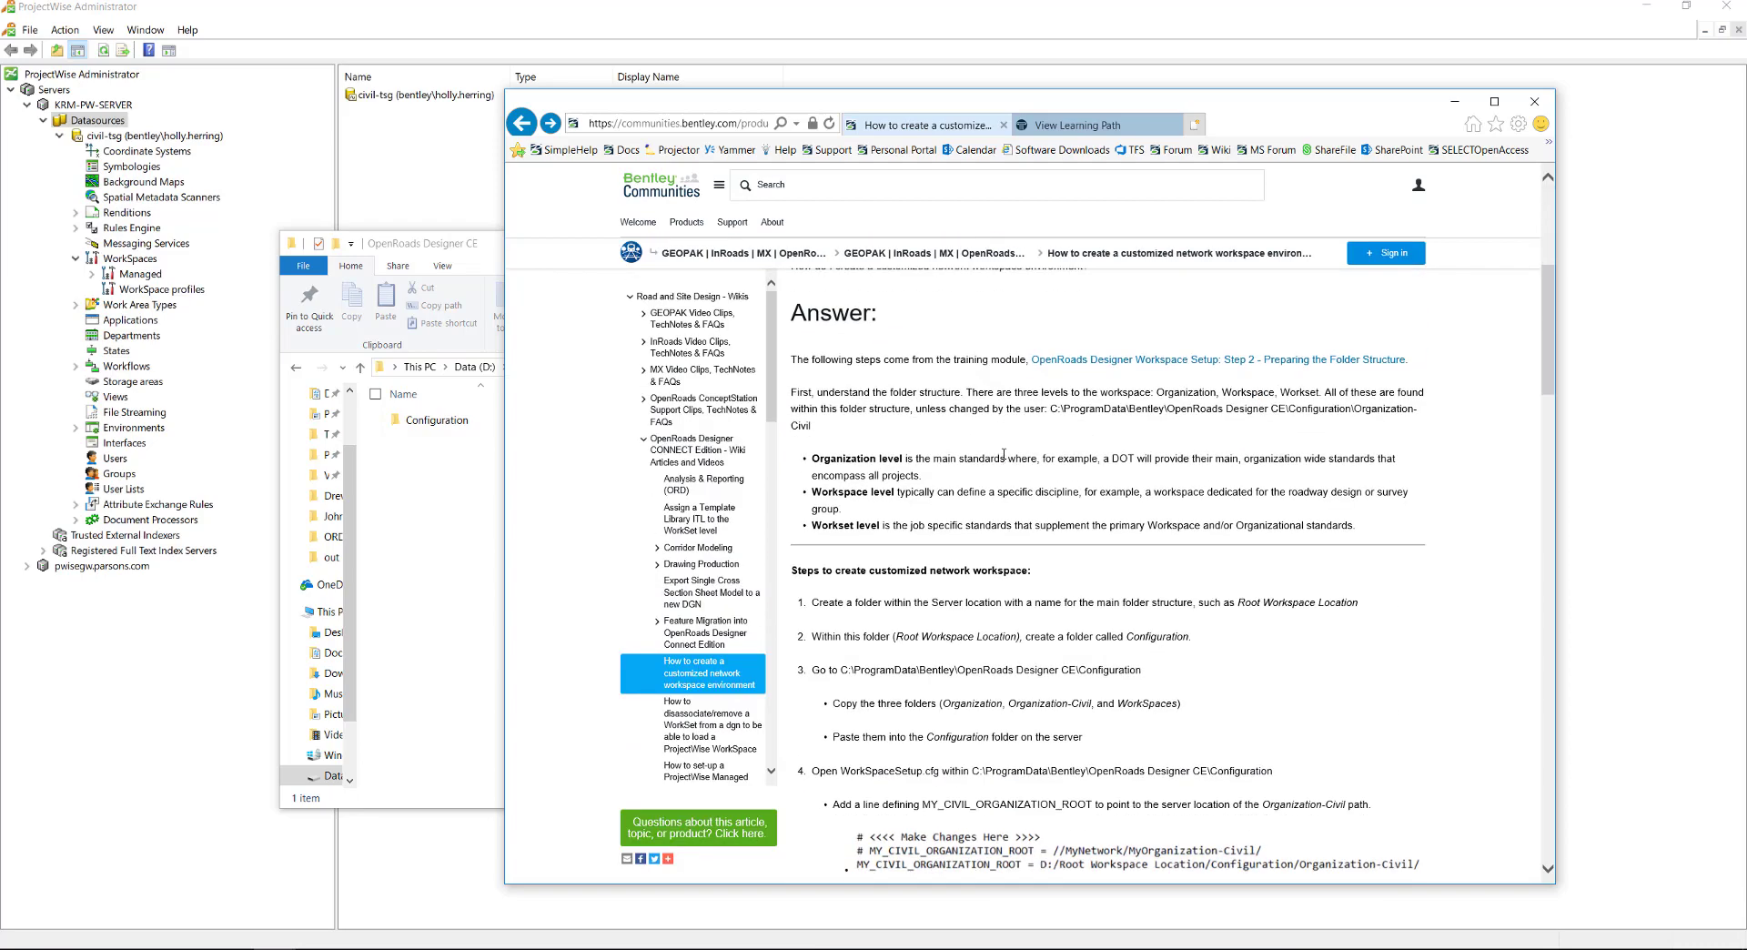
{"action": "scroll", "coordinate": [1006, 455], "scroll_direction": "up", "scroll_amount": 5}
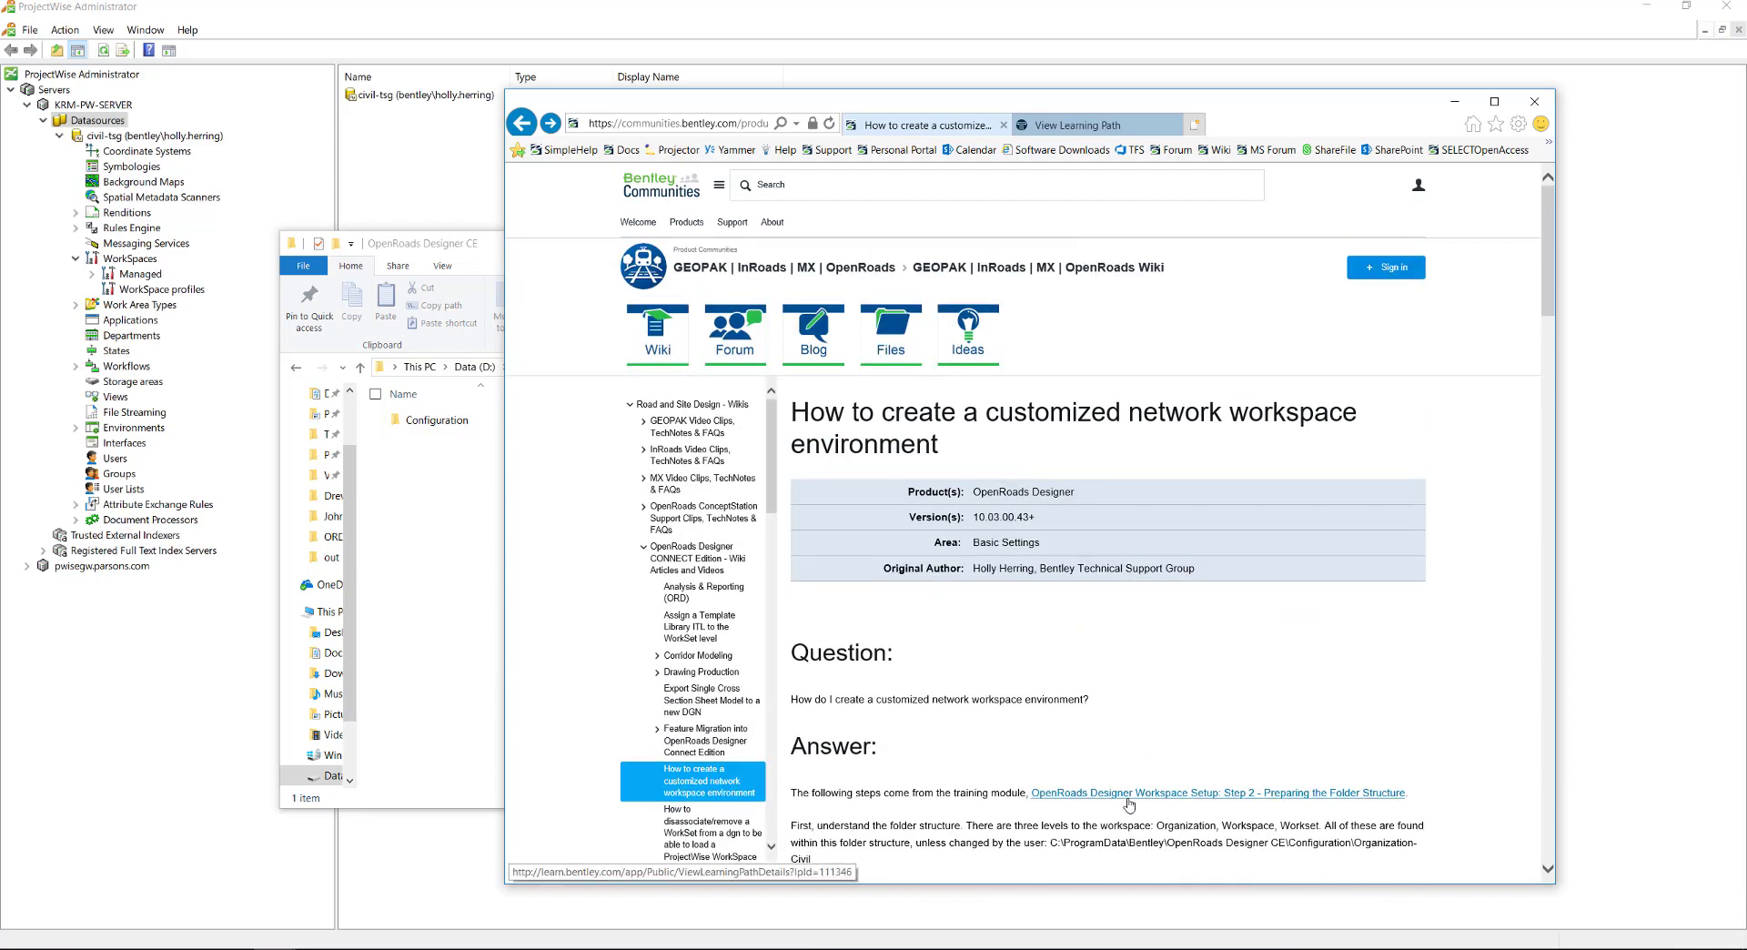
- Look at the linked learning path's Step 2 - Preparing the Folder Structure course and return to the wiki article's workspace level descriptions
{"action": "left_click", "coordinate": [1128, 797]}
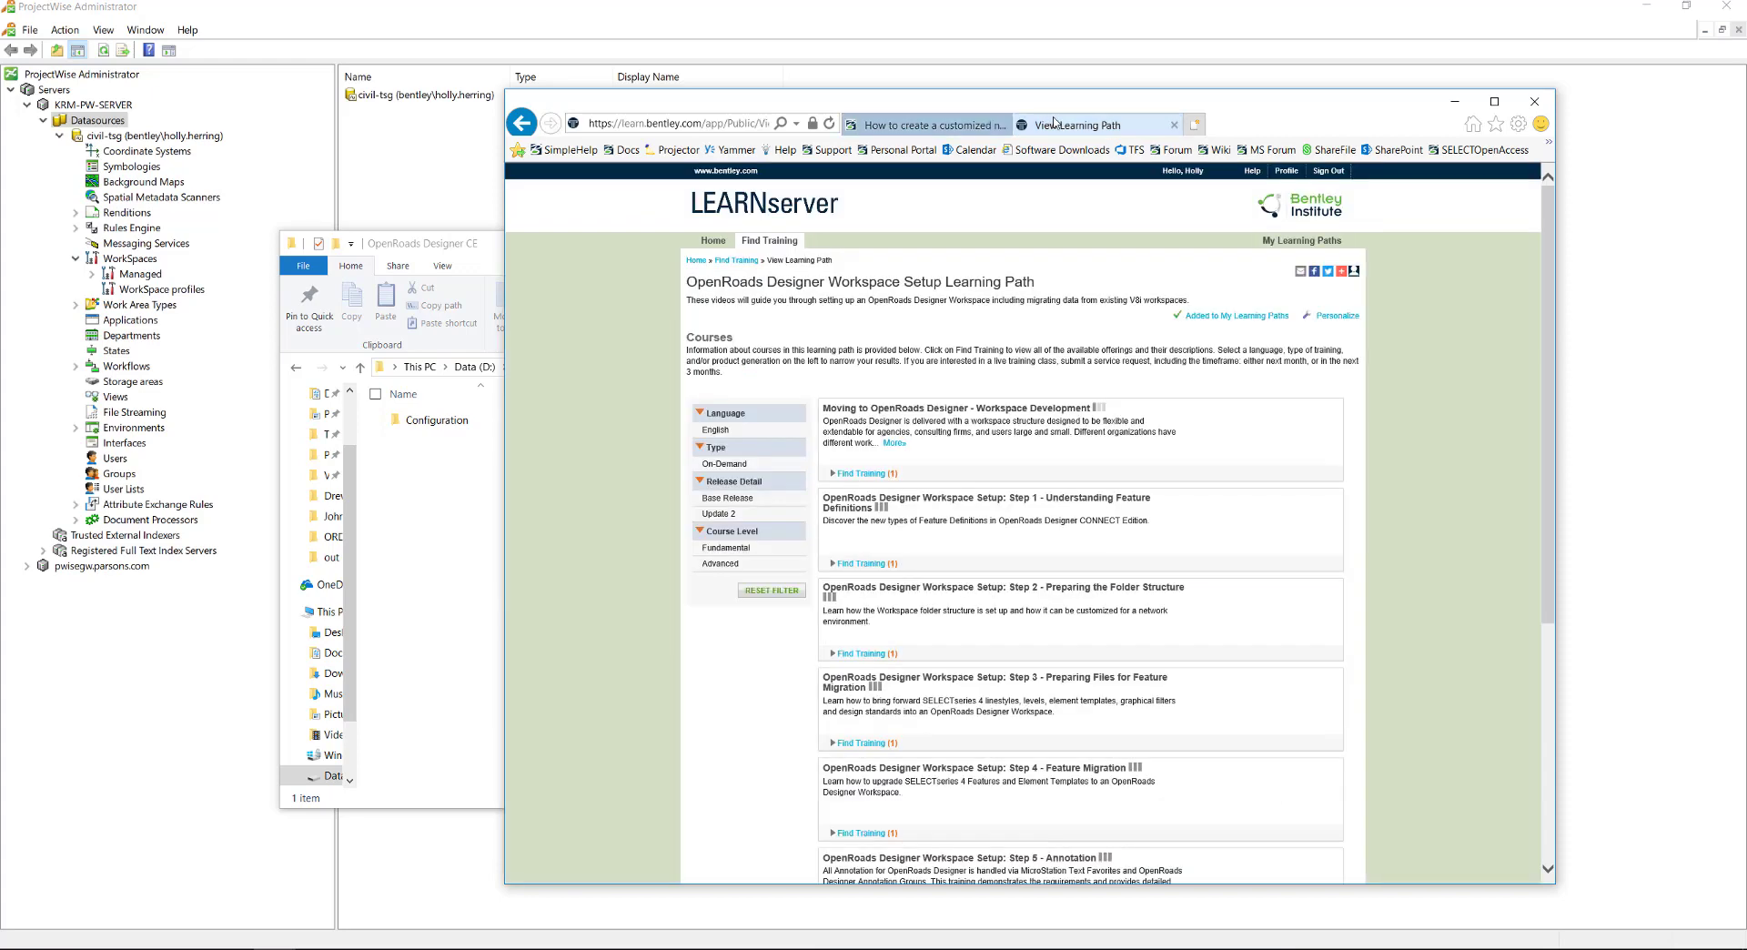
{"action": "left_click_drag", "start_coordinate": [1215, 628], "coordinate": [847, 592]}
{"action": "left_click", "coordinate": [892, 619]}
{"action": "left_click", "coordinate": [925, 127]}
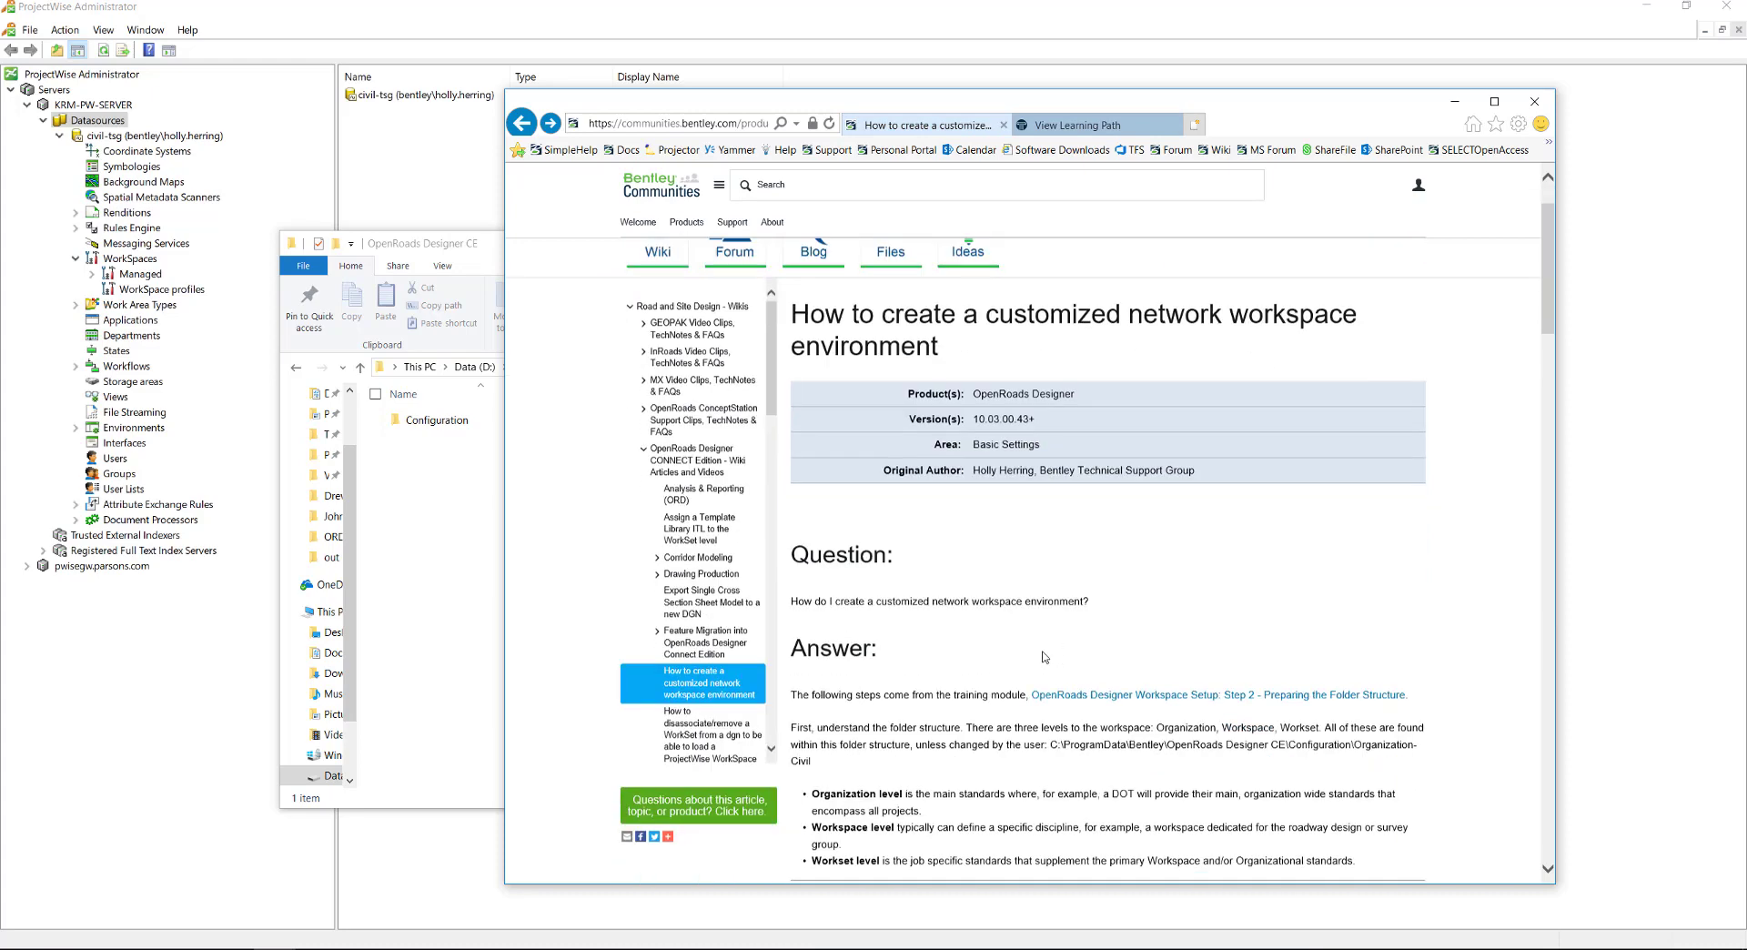
{"action": "scroll", "coordinate": [1040, 656], "scroll_direction": "down", "scroll_amount": 3}
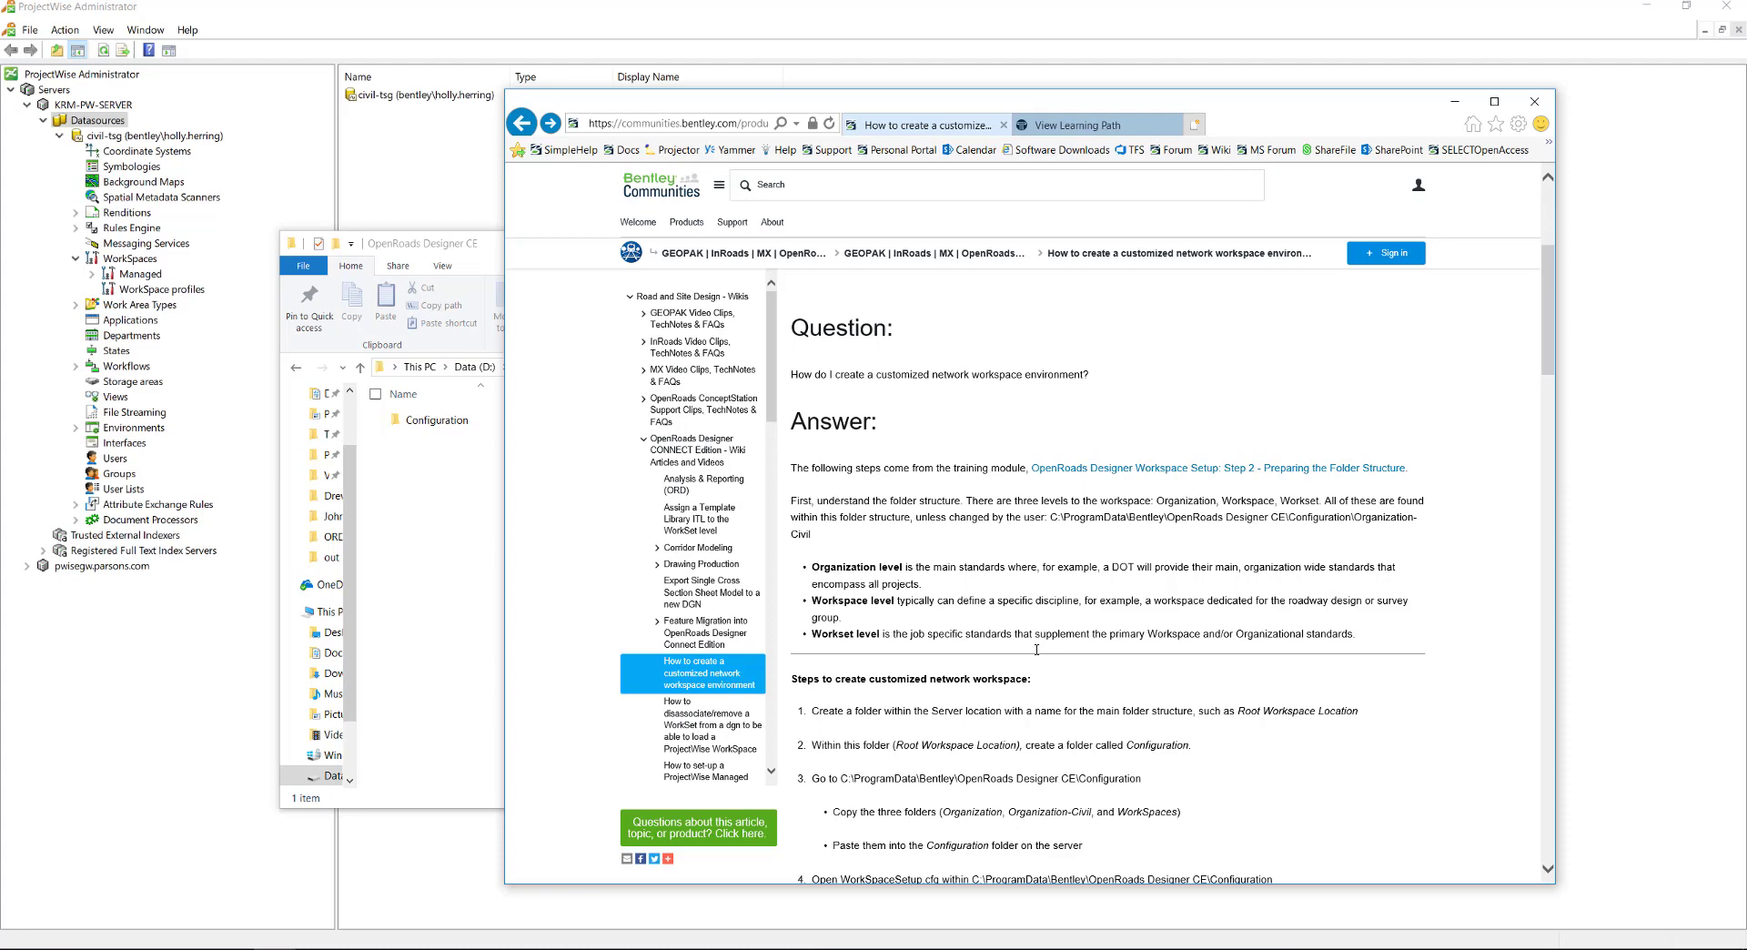
- Switch to File Explorer and examine the Corporate Standards folder within Configuration\Organization-Civil of OpenRoads Designer CE
{"action": "left_click", "coordinate": [423, 506]}
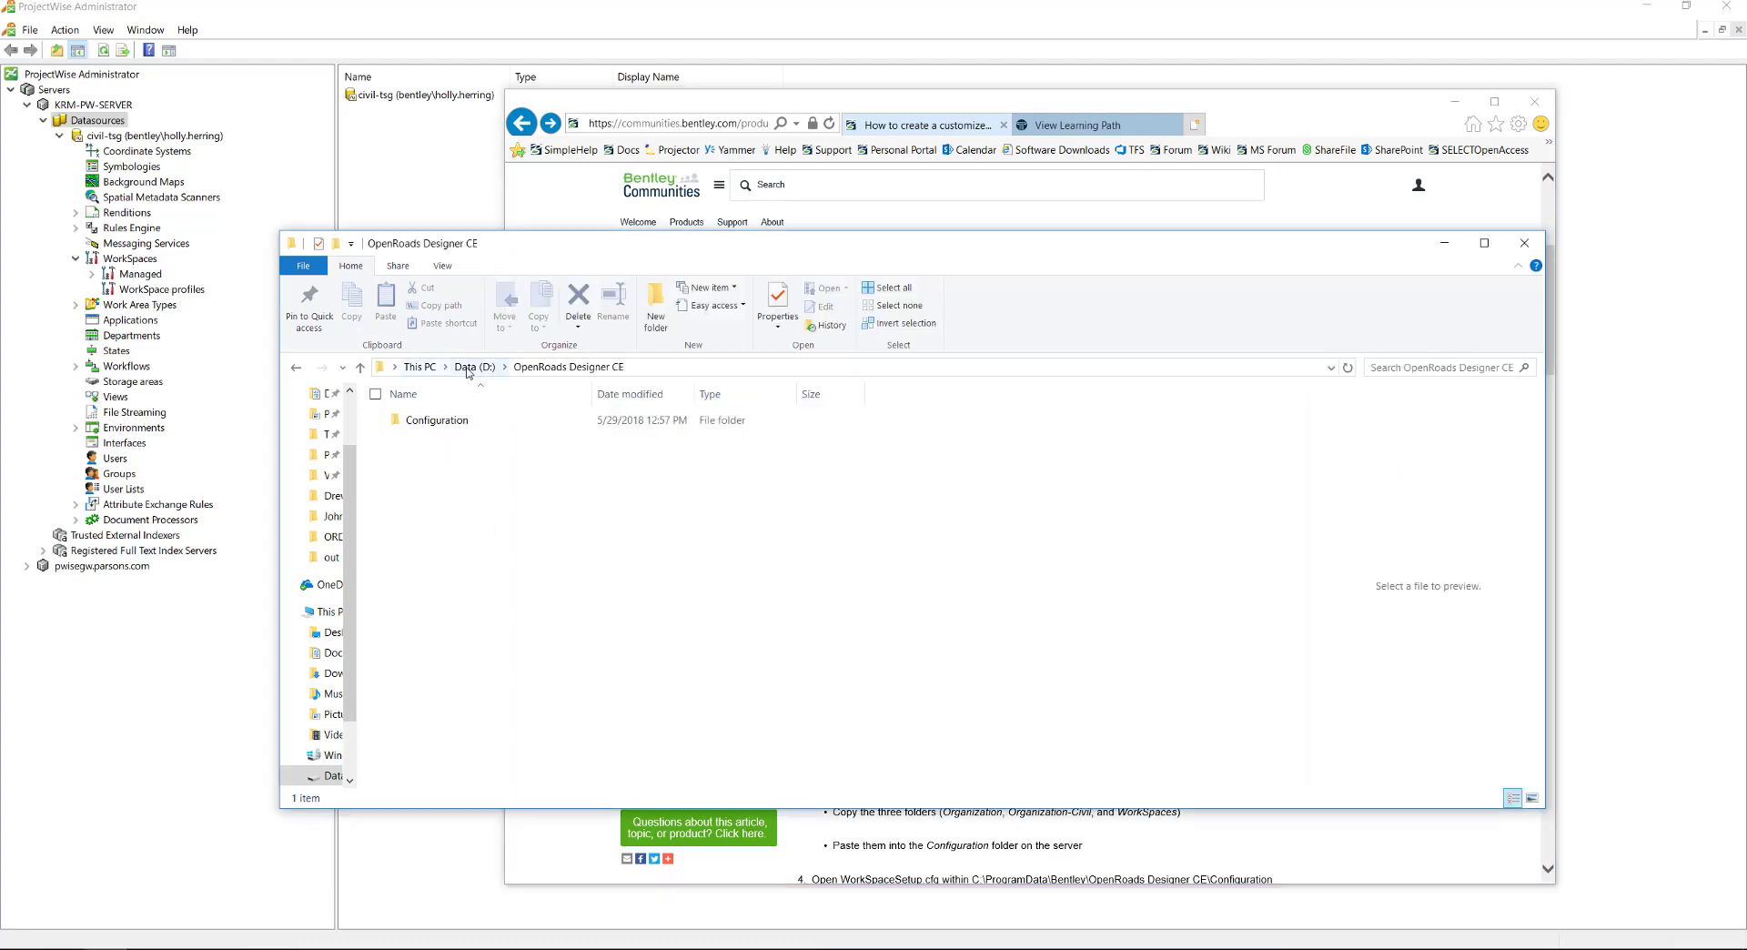
{"action": "double_click", "coordinate": [438, 421]}
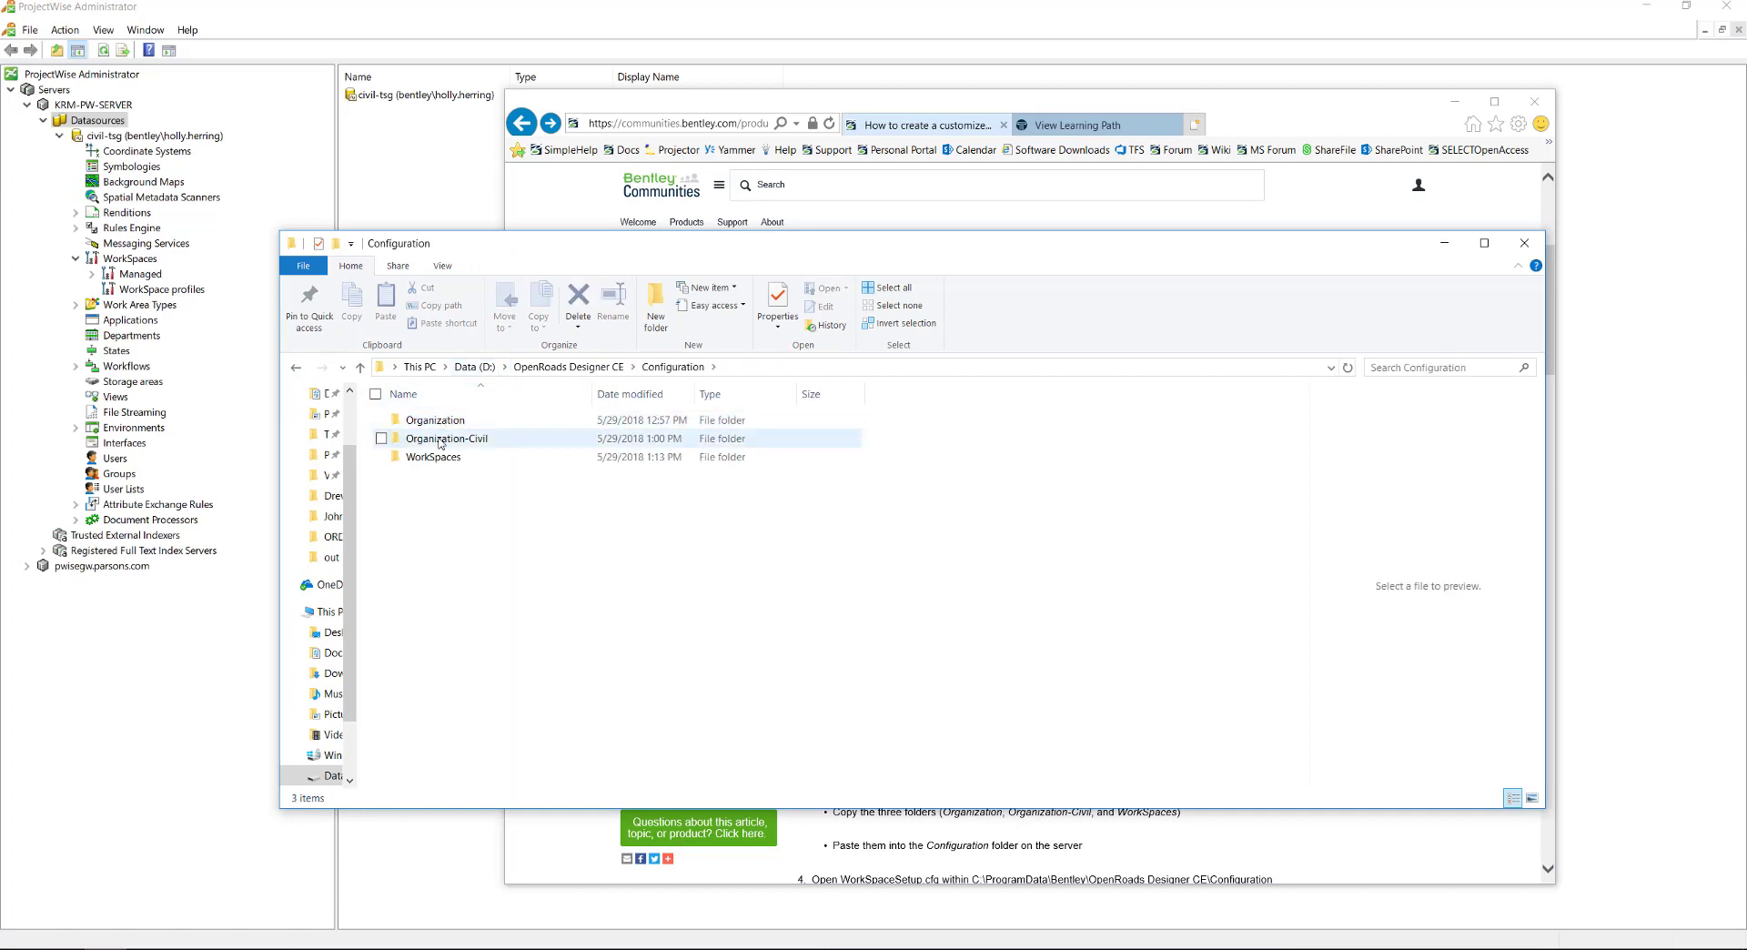
{"action": "double_click", "coordinate": [440, 441]}
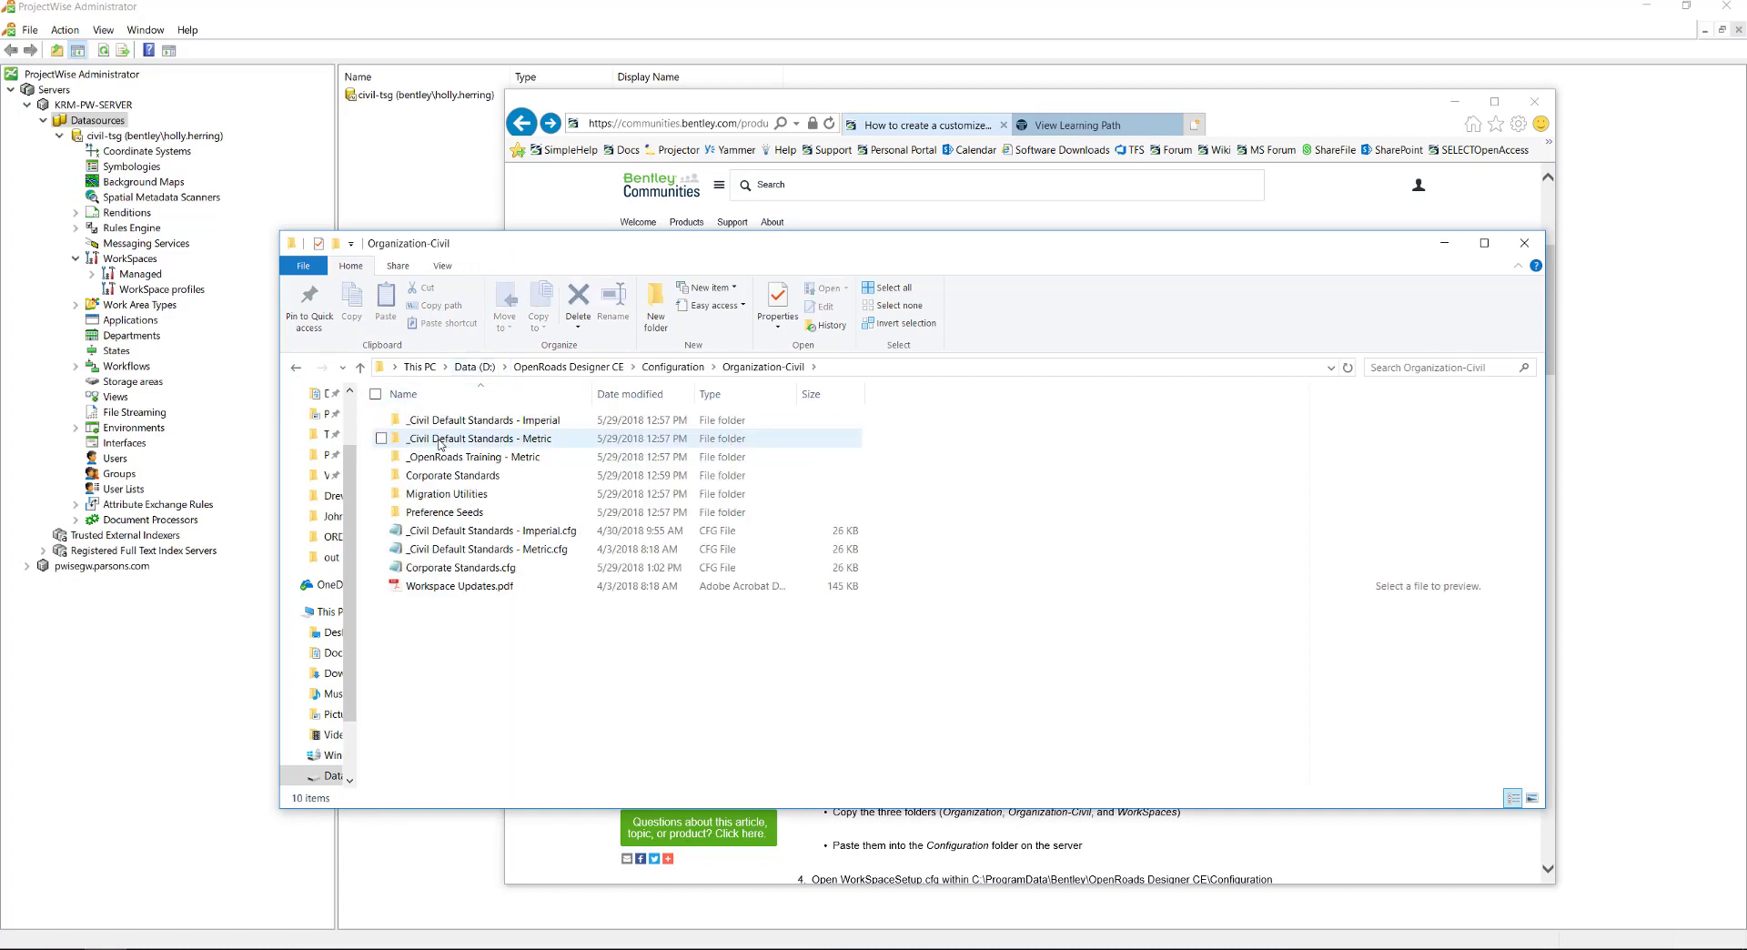
{"action": "left_click", "coordinate": [449, 479]}
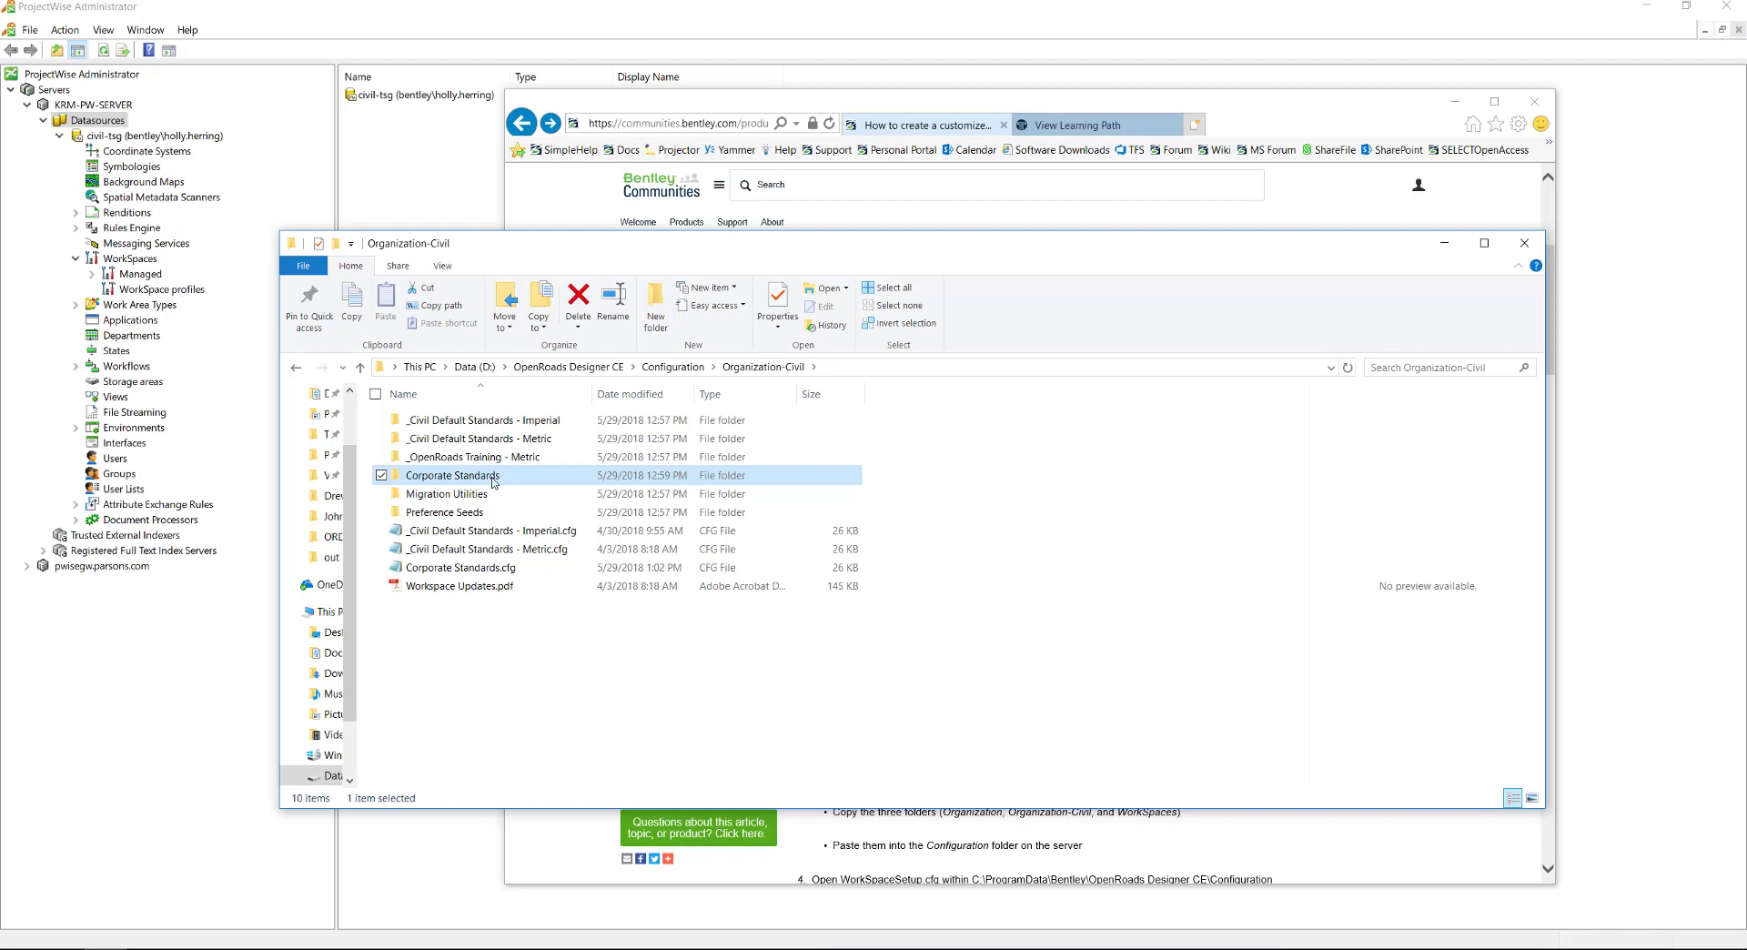
{"action": "left_click", "coordinate": [672, 367]}
- Browse to WorkSpaces\DOT Standards\WorkSets and examine the workset files it holds
{"action": "double_click", "coordinate": [409, 459]}
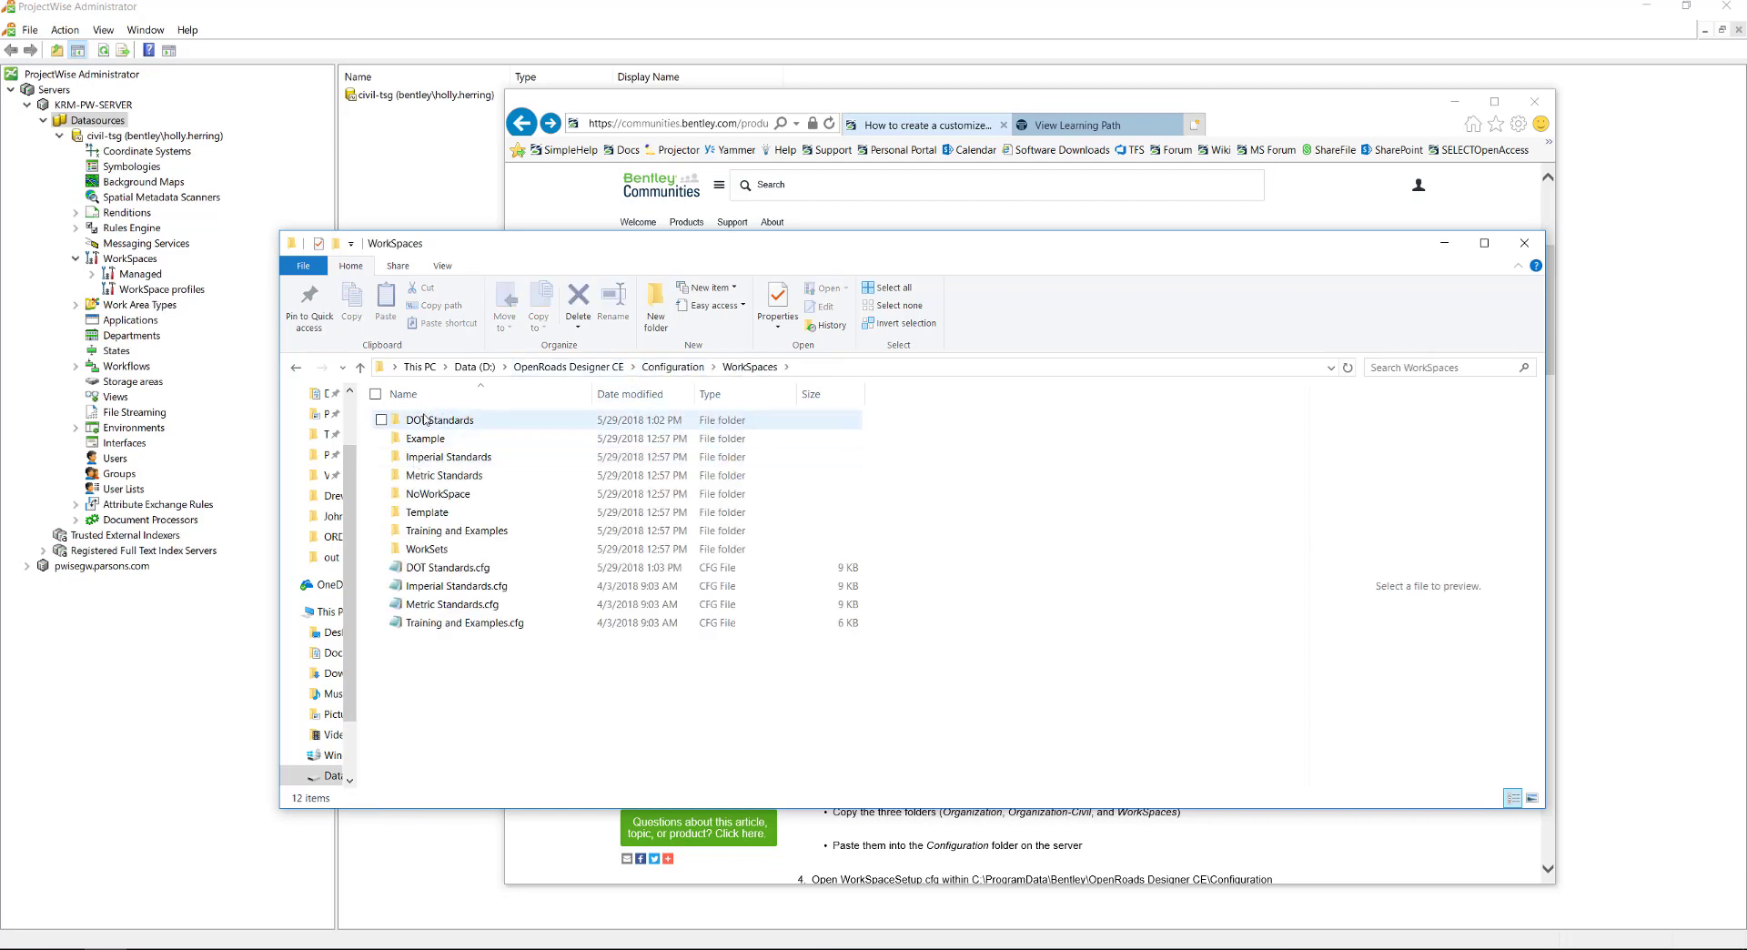
{"action": "left_click", "coordinate": [425, 423]}
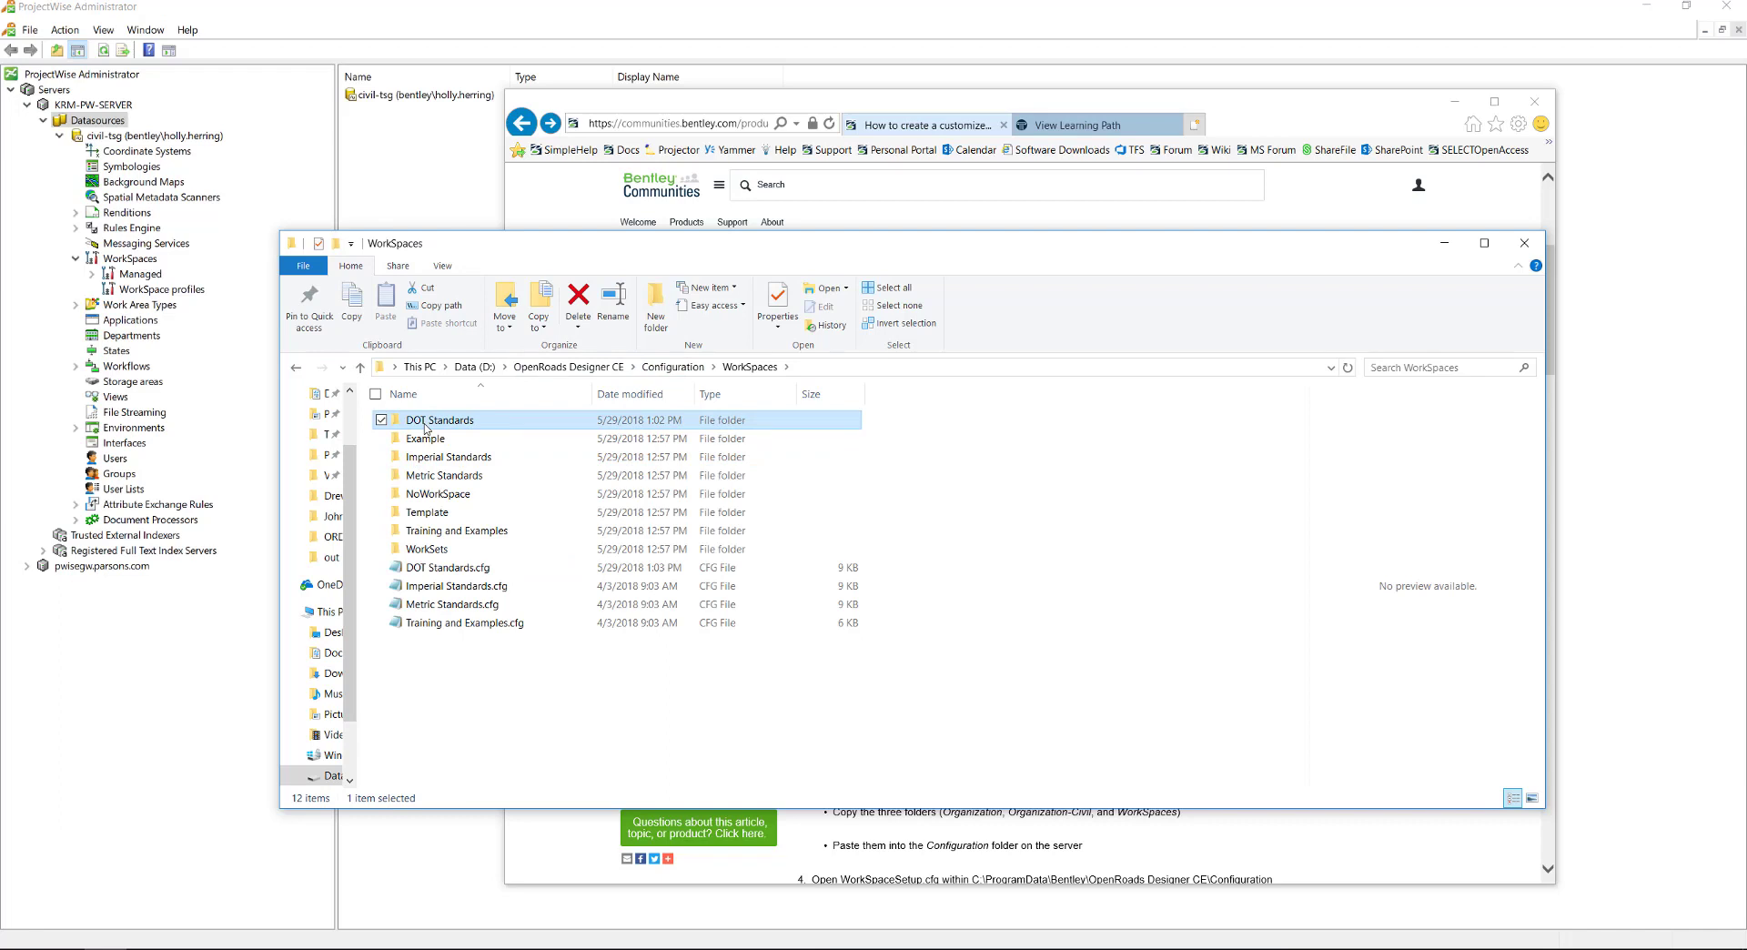
{"action": "double_click", "coordinate": [425, 422]}
{"action": "left_click", "coordinate": [507, 441]}
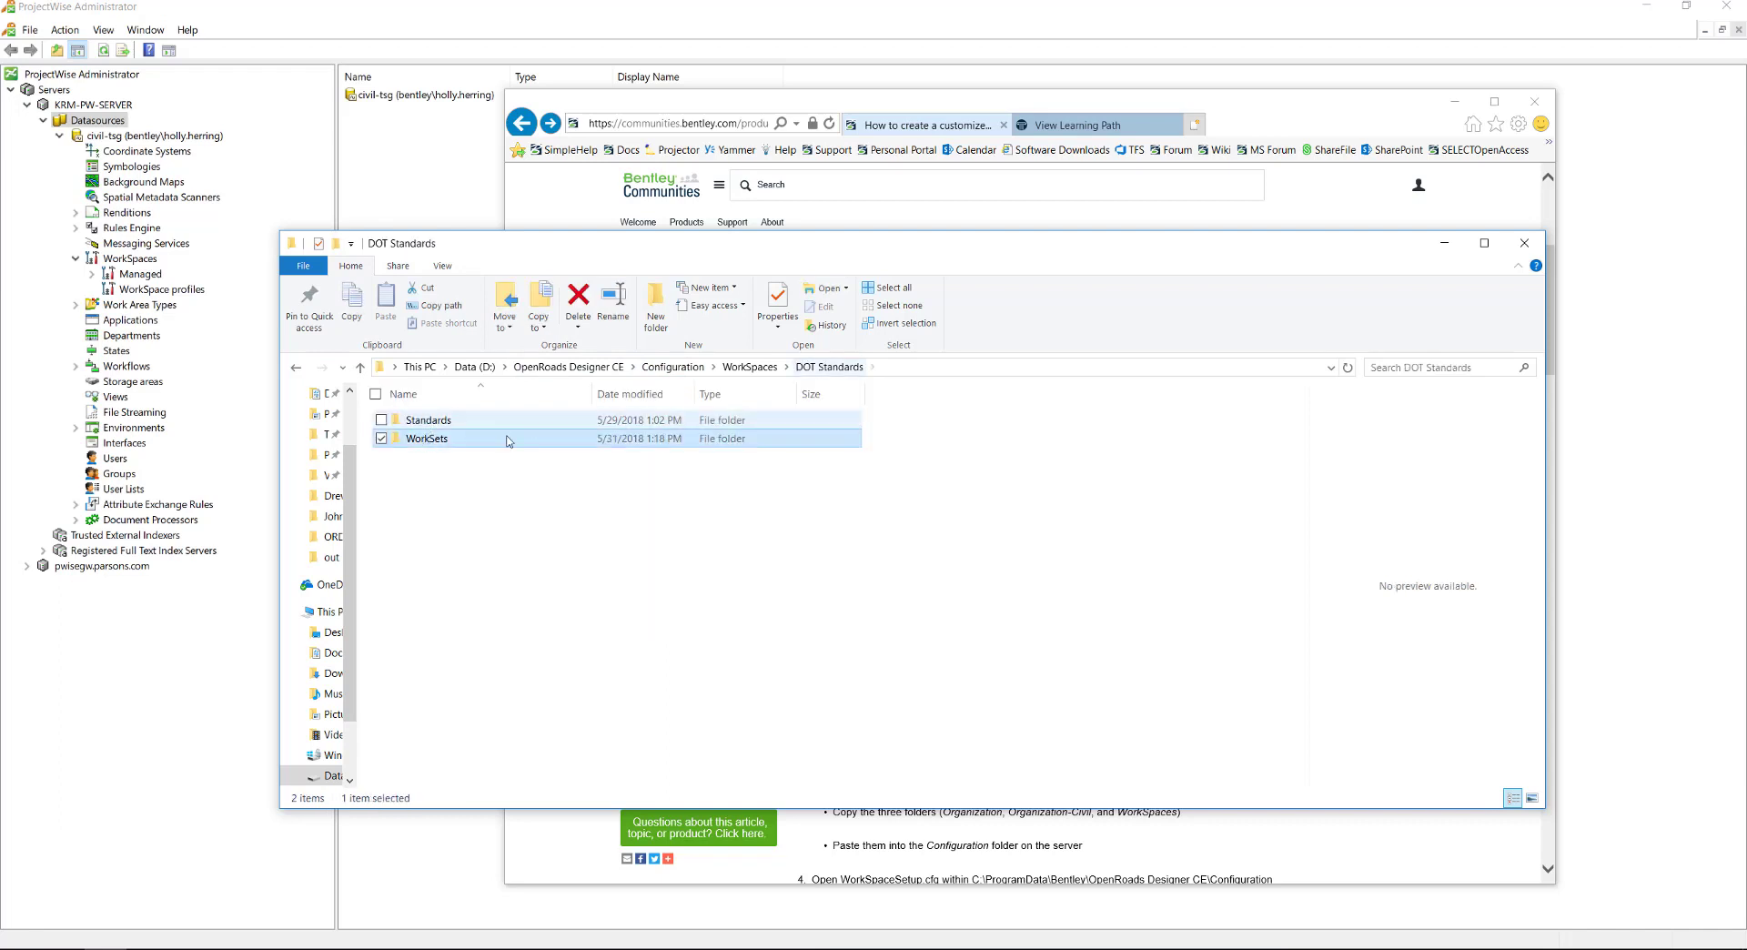
{"action": "double_click", "coordinate": [435, 443]}
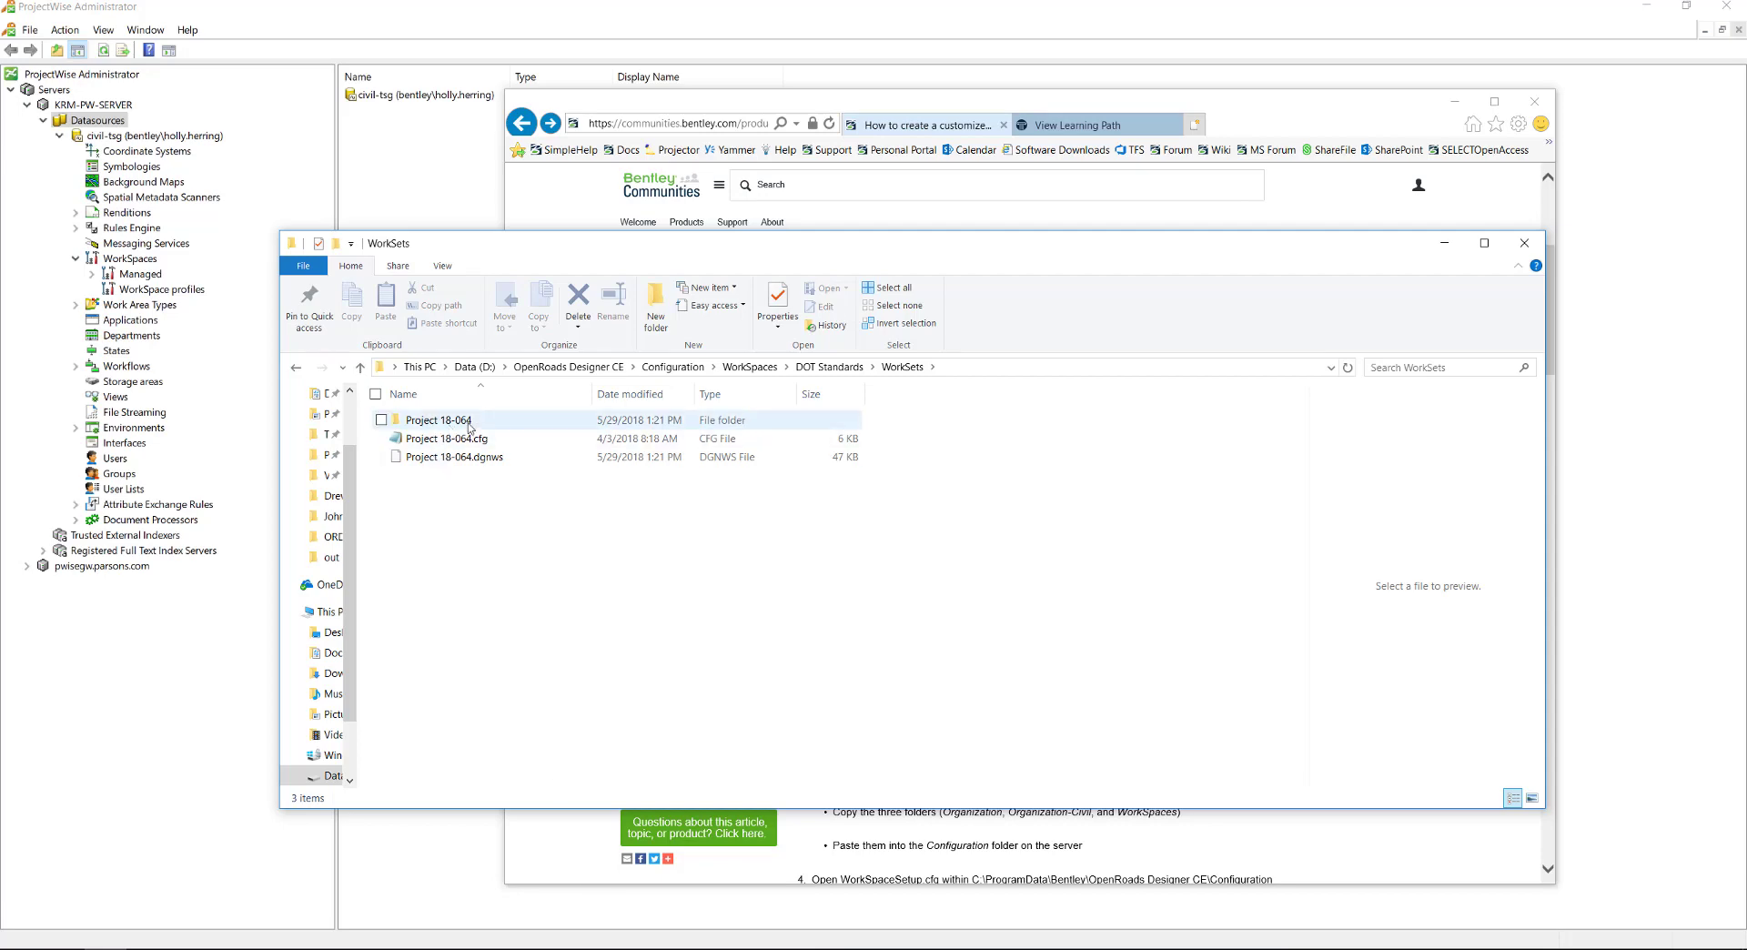
- Review the wiki article's steps for a customized network workspace and return to ProjectWise Administrator
{"action": "left_click", "coordinate": [921, 107]}
{"action": "scroll", "coordinate": [1014, 549], "scroll_direction": "down", "scroll_amount": 6}
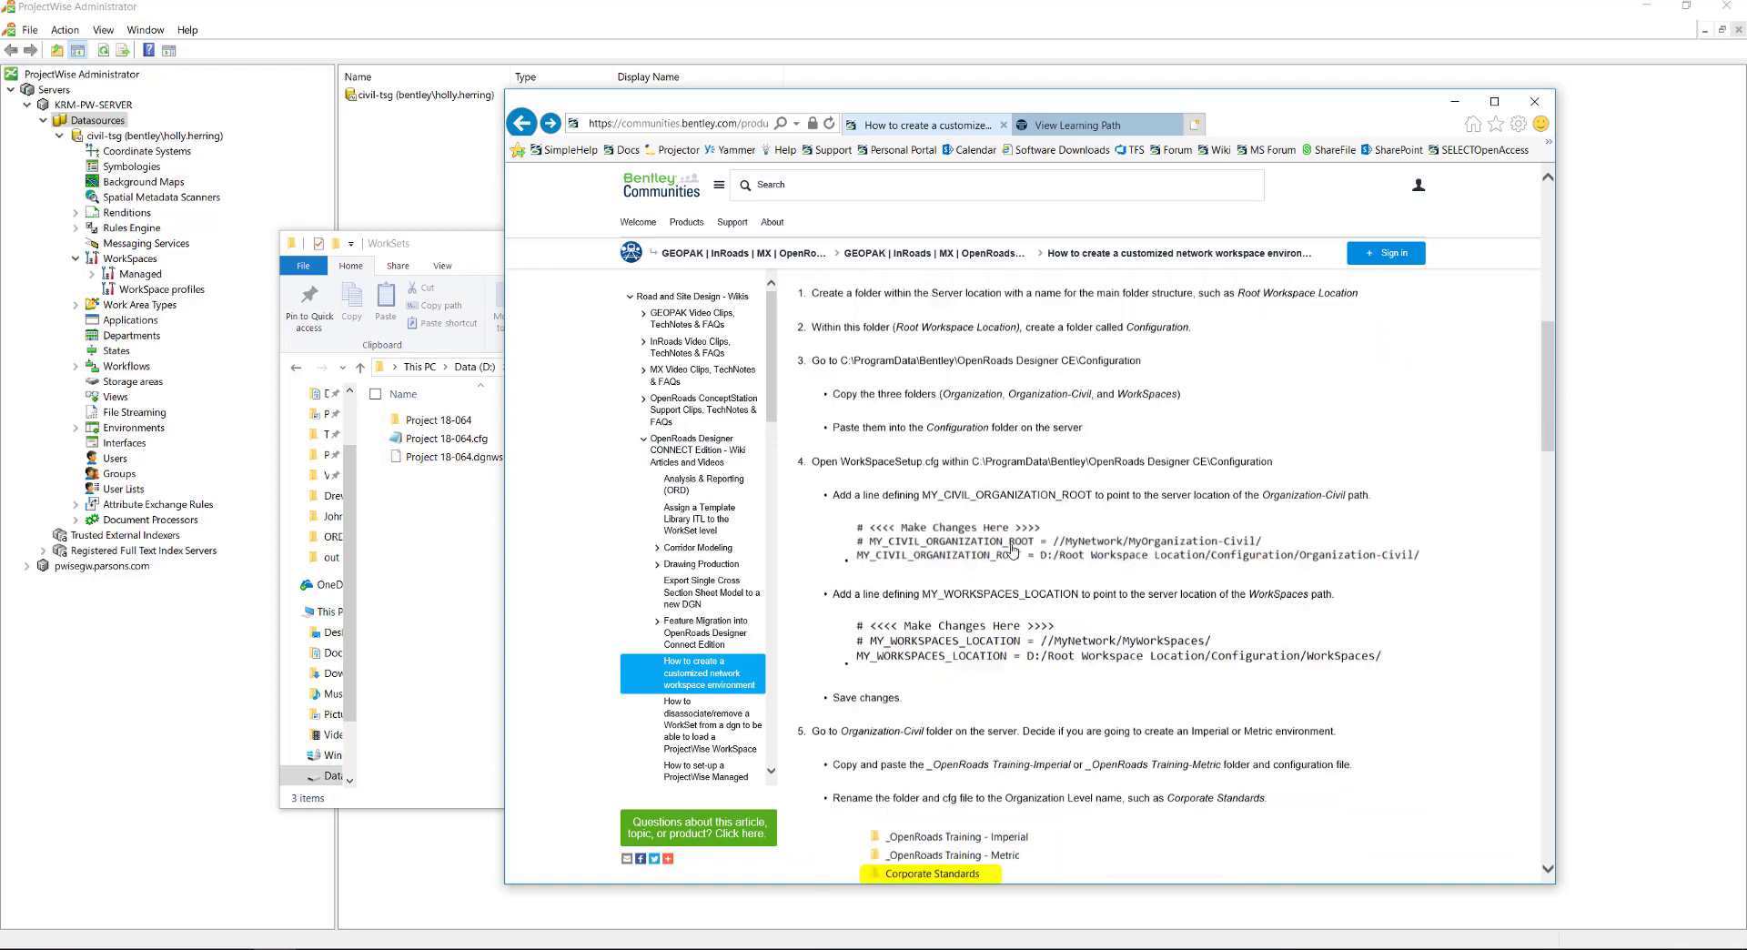
{"action": "scroll", "coordinate": [1014, 550], "scroll_direction": "down", "scroll_amount": 12}
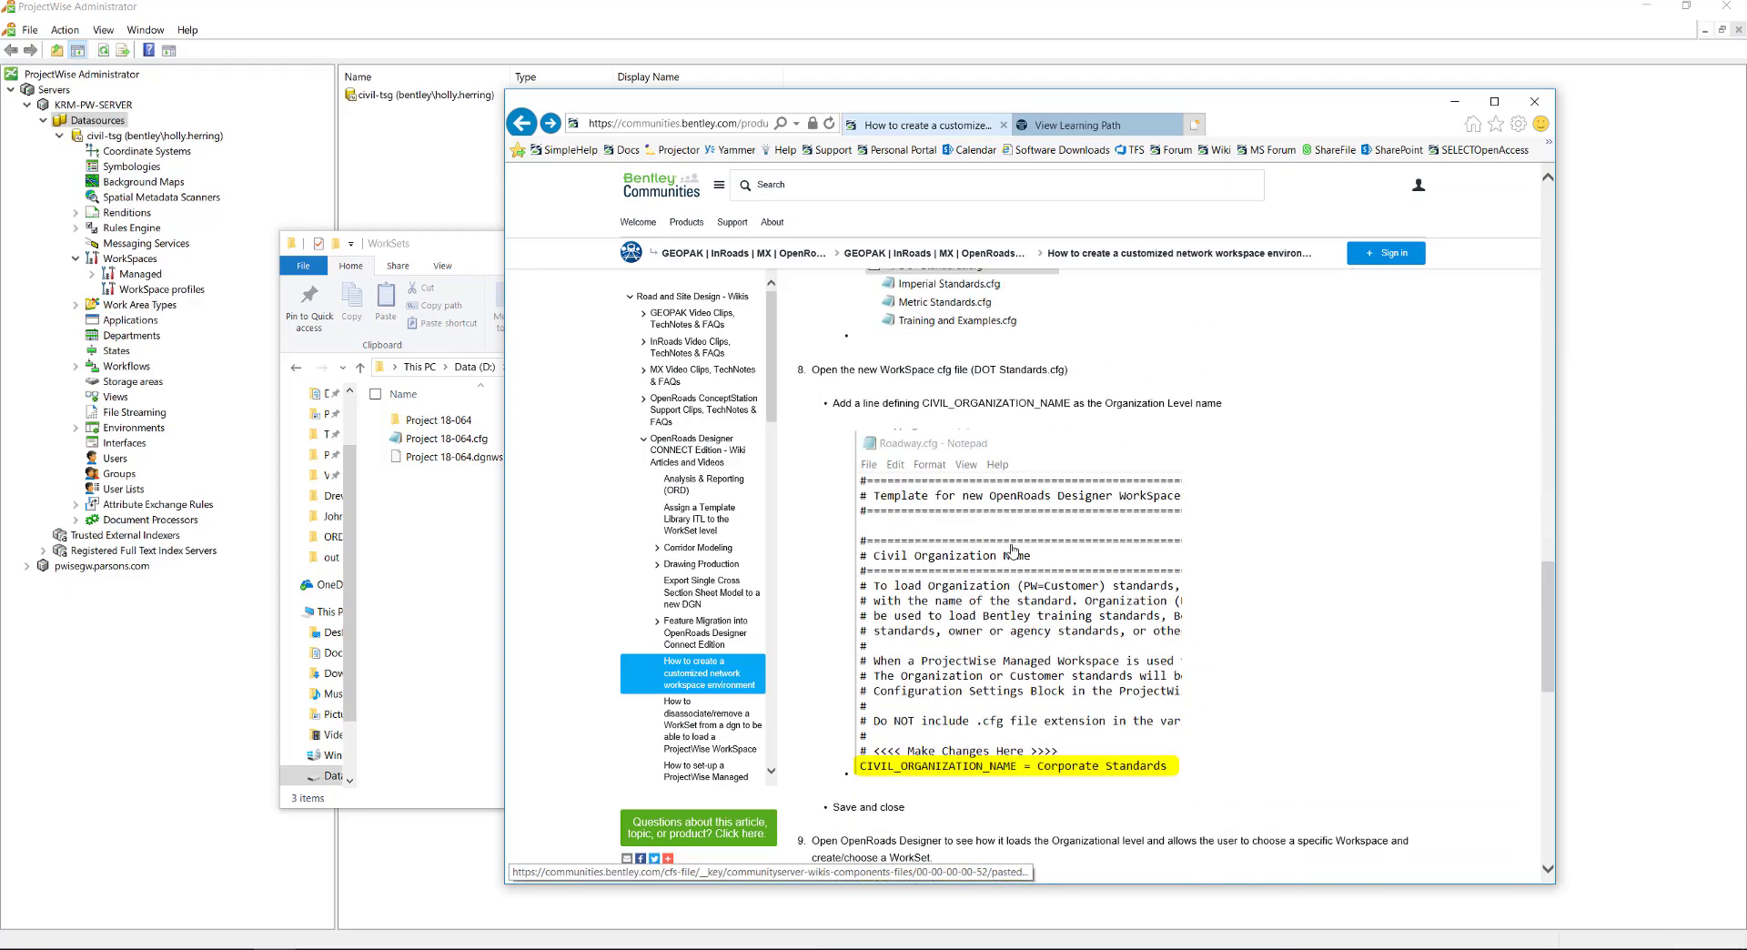
{"action": "scroll", "coordinate": [1014, 549], "scroll_direction": "up", "scroll_amount": 20}
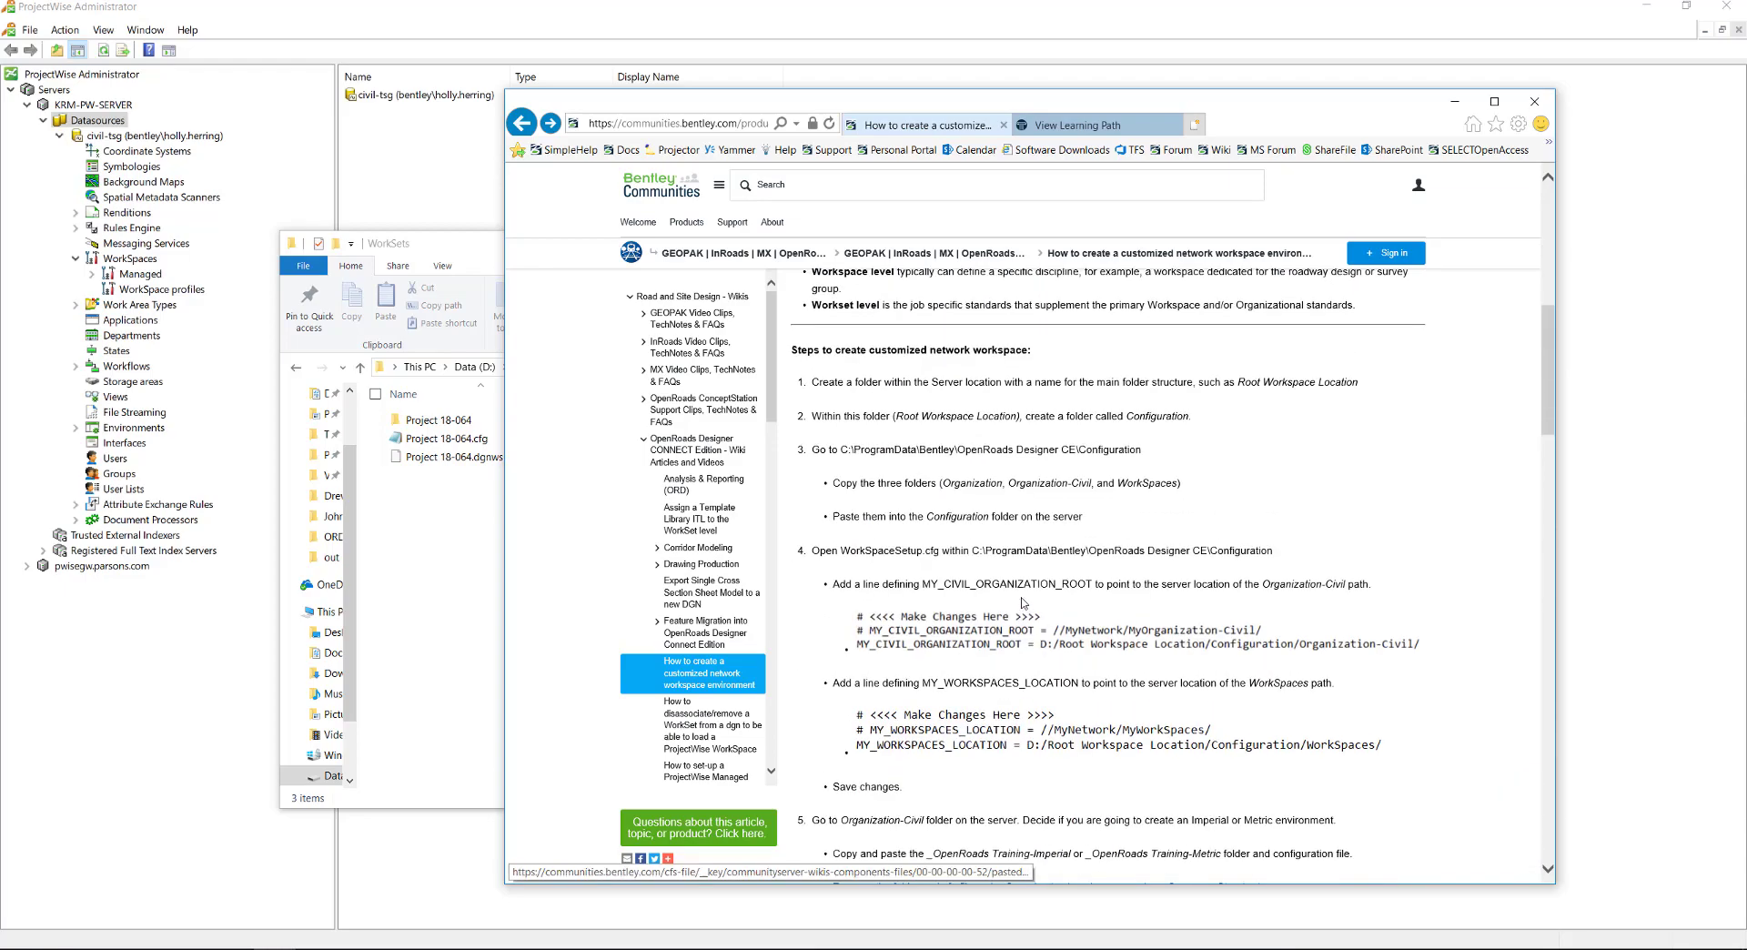
{"action": "left_click", "coordinate": [1455, 101]}
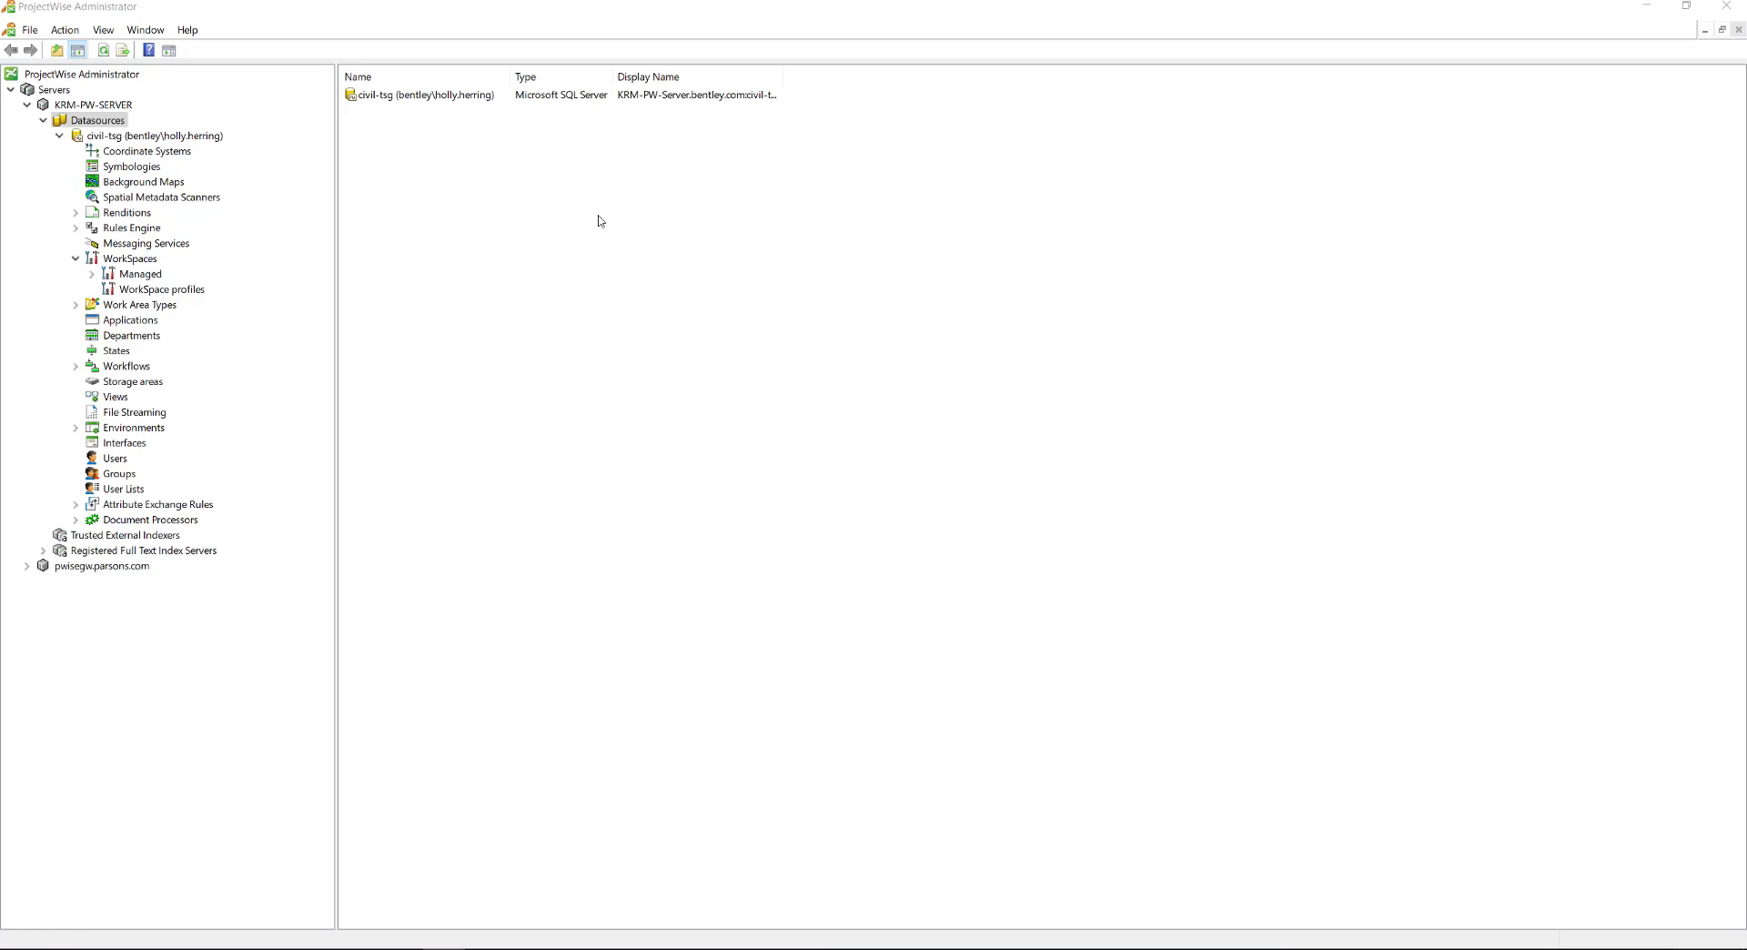
- Start a managed configuration import under the datasource's Managed WorkSpaces, using the Import Data to ProjectWise, from the File System action
{"action": "left_click", "coordinate": [91, 274]}
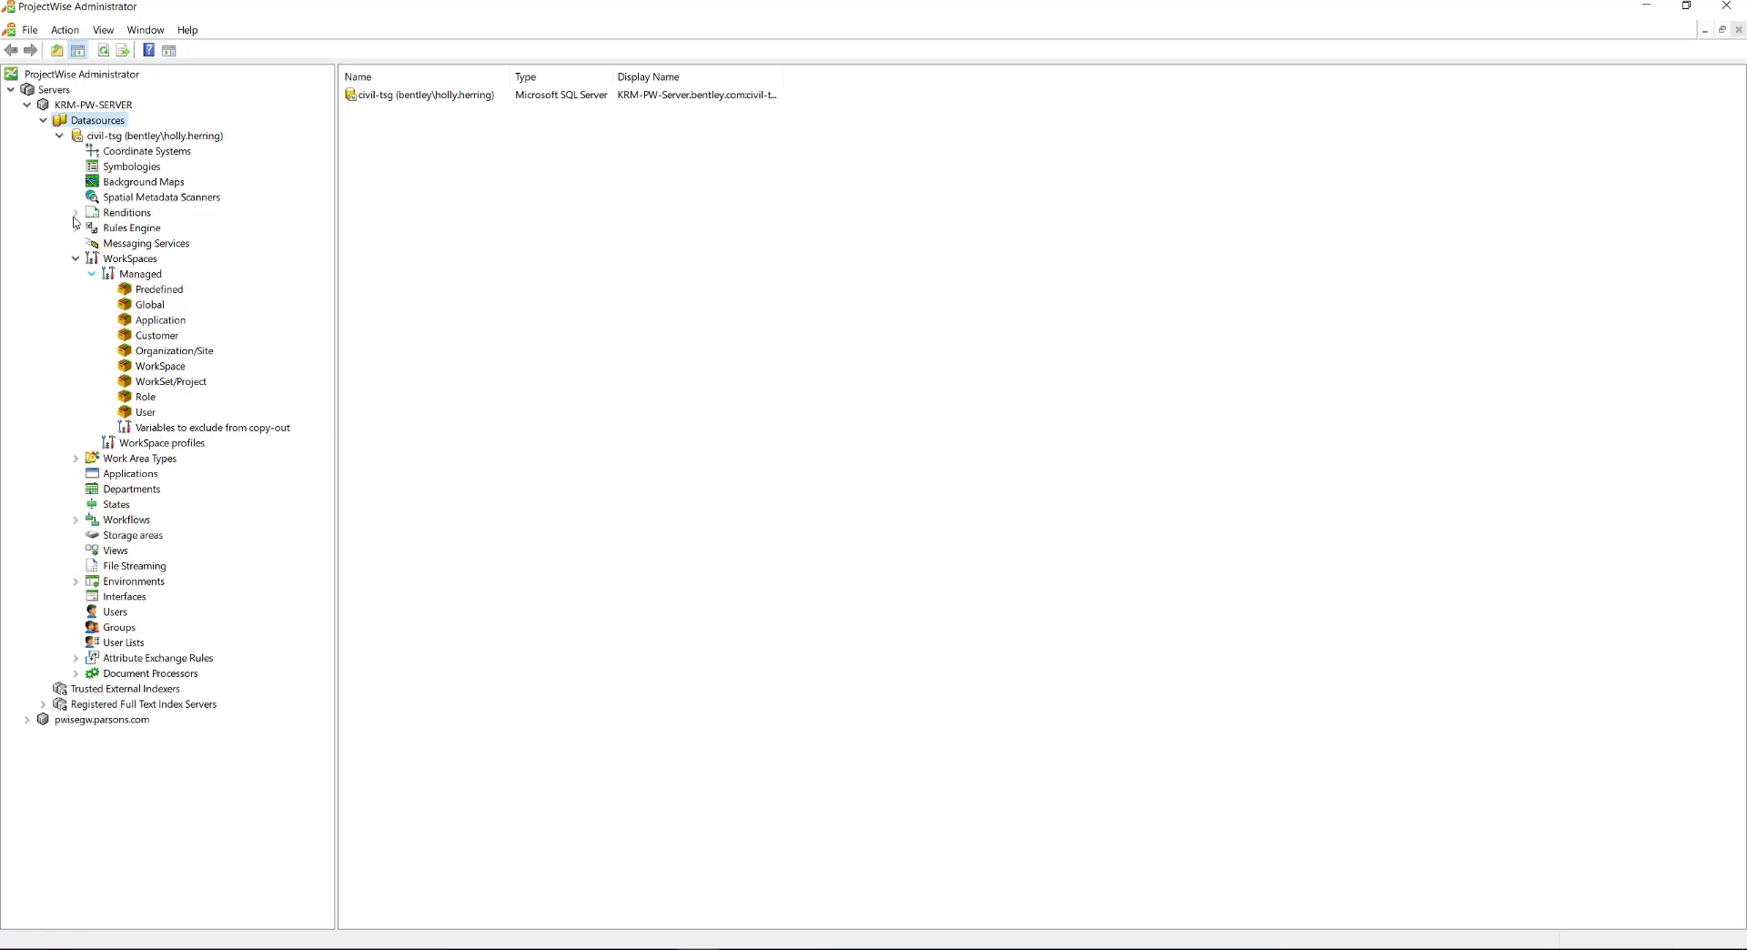
{"action": "right_click", "coordinate": [157, 276]}
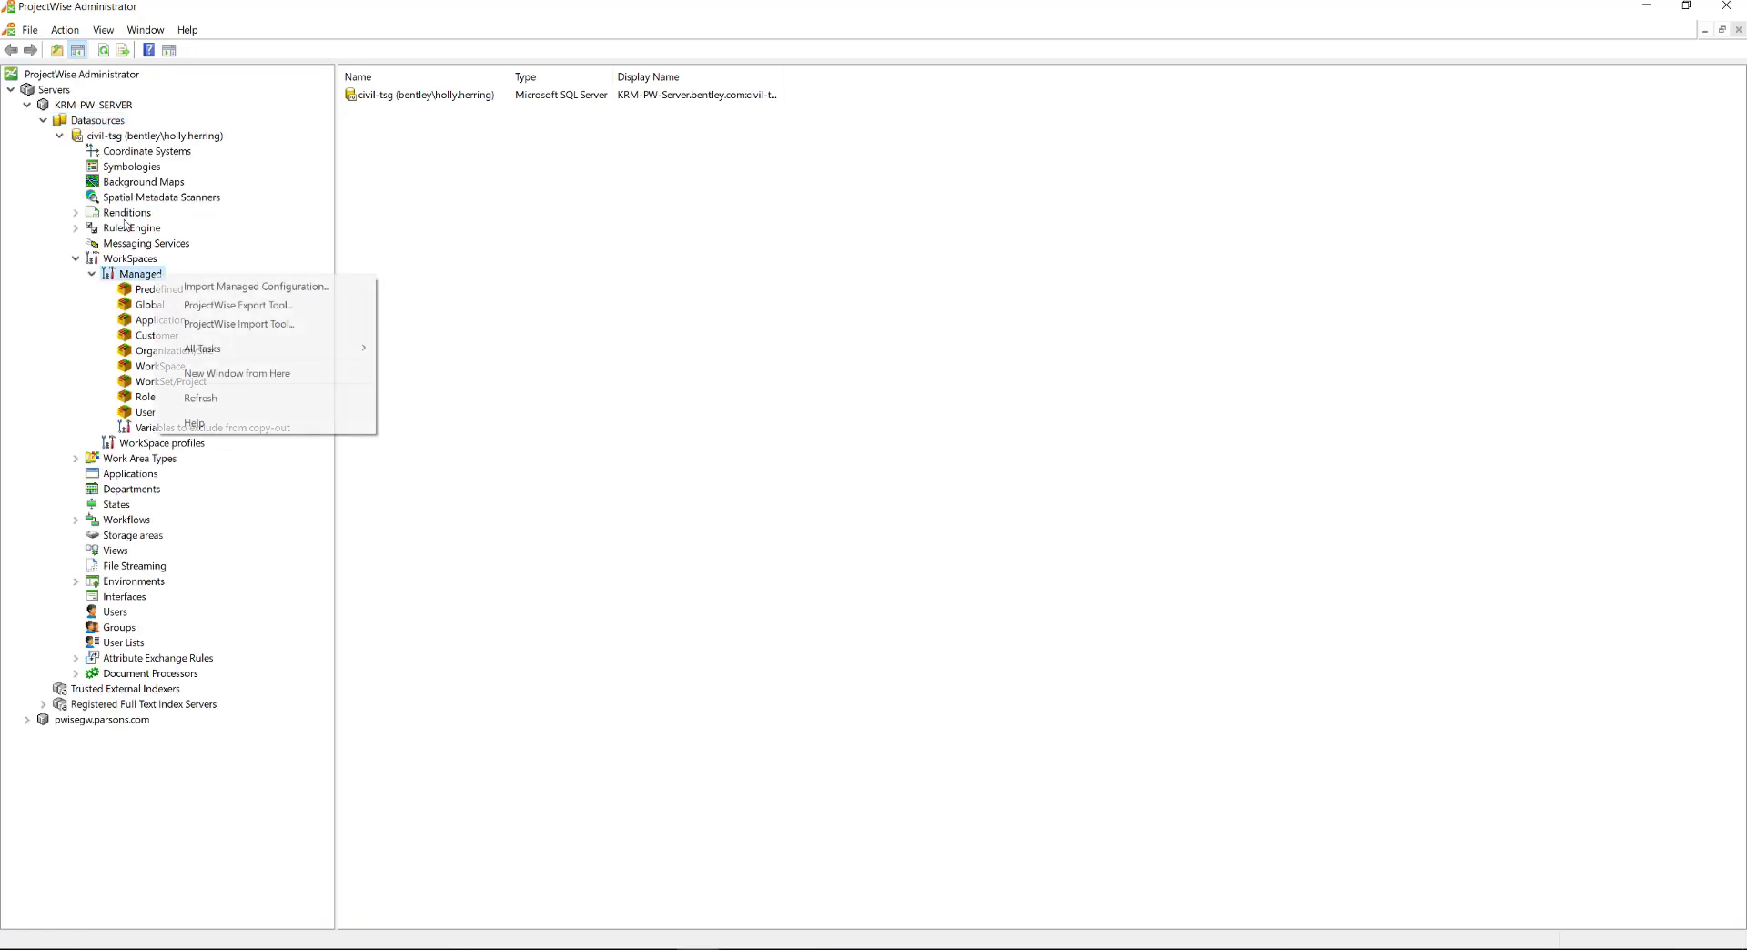
{"action": "left_click", "coordinate": [211, 288]}
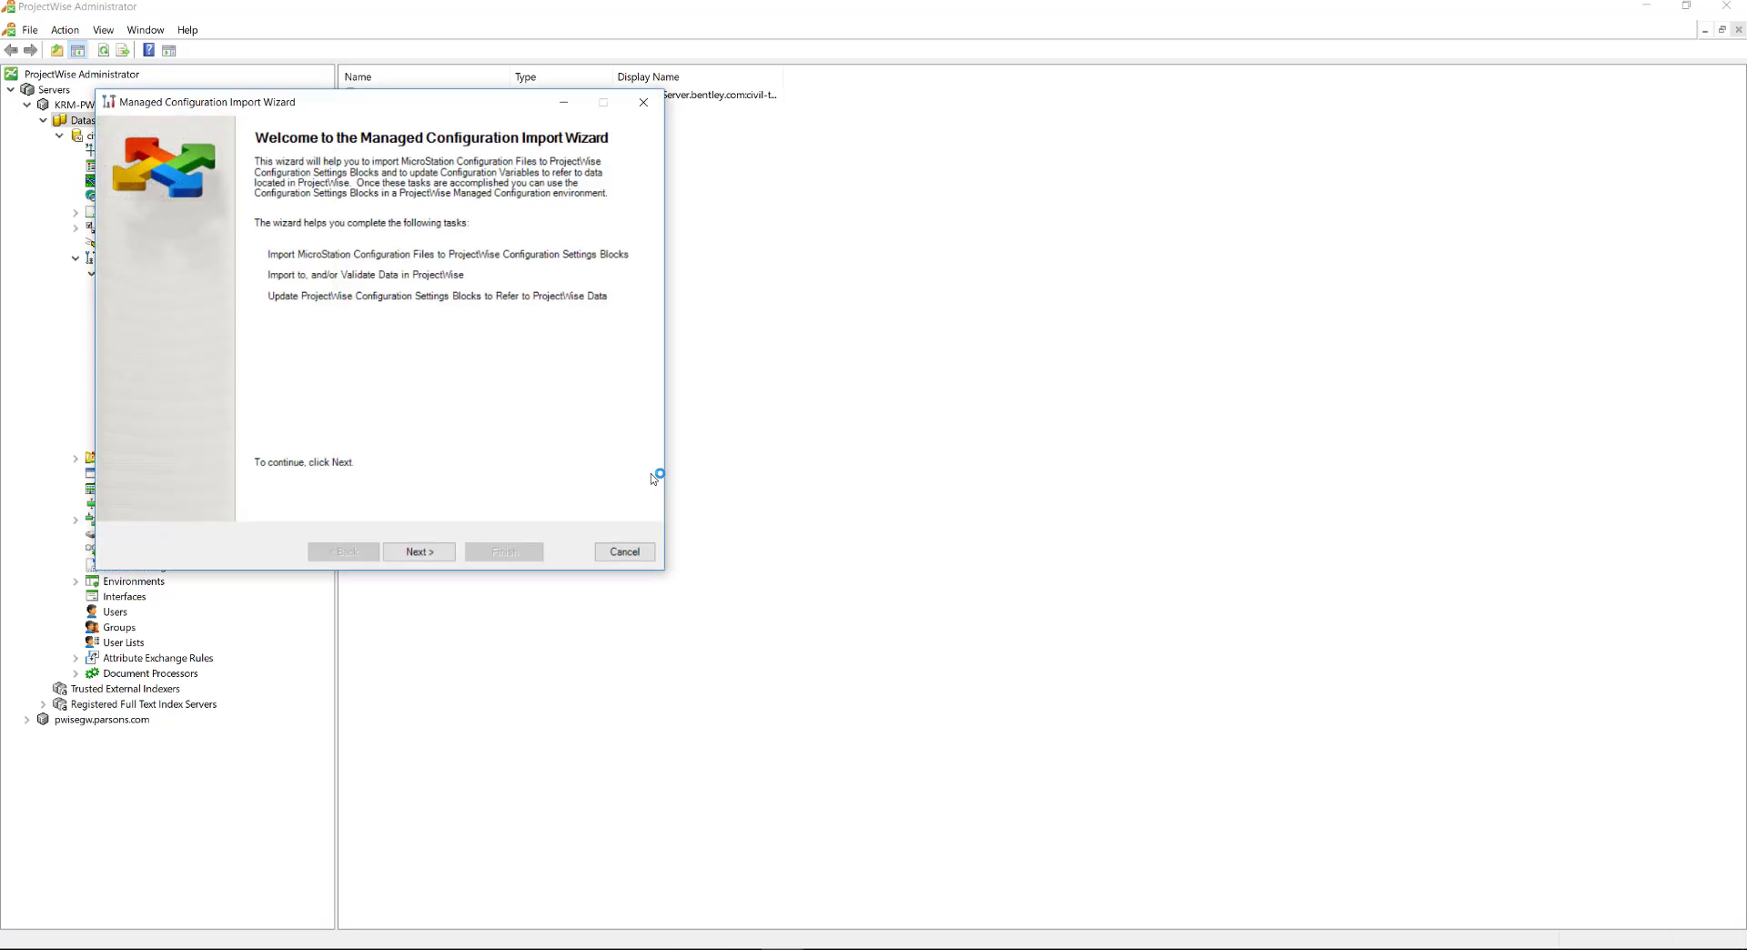
{"action": "left_click", "coordinate": [425, 557]}
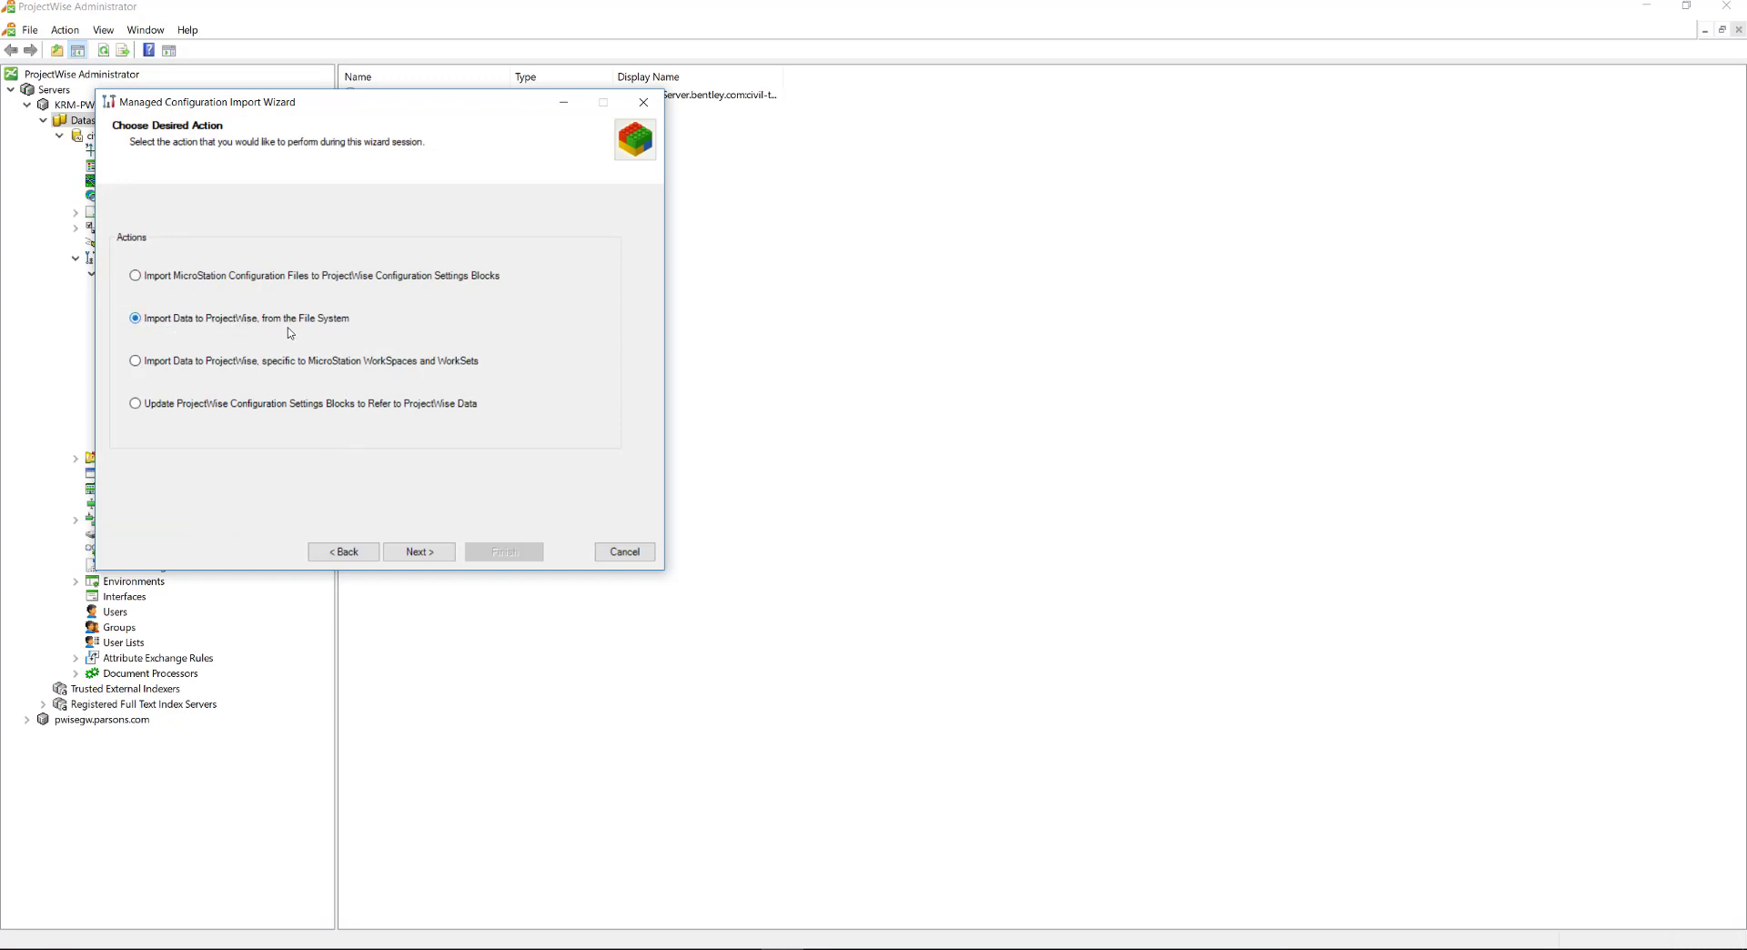
{"action": "left_click", "coordinate": [430, 552]}
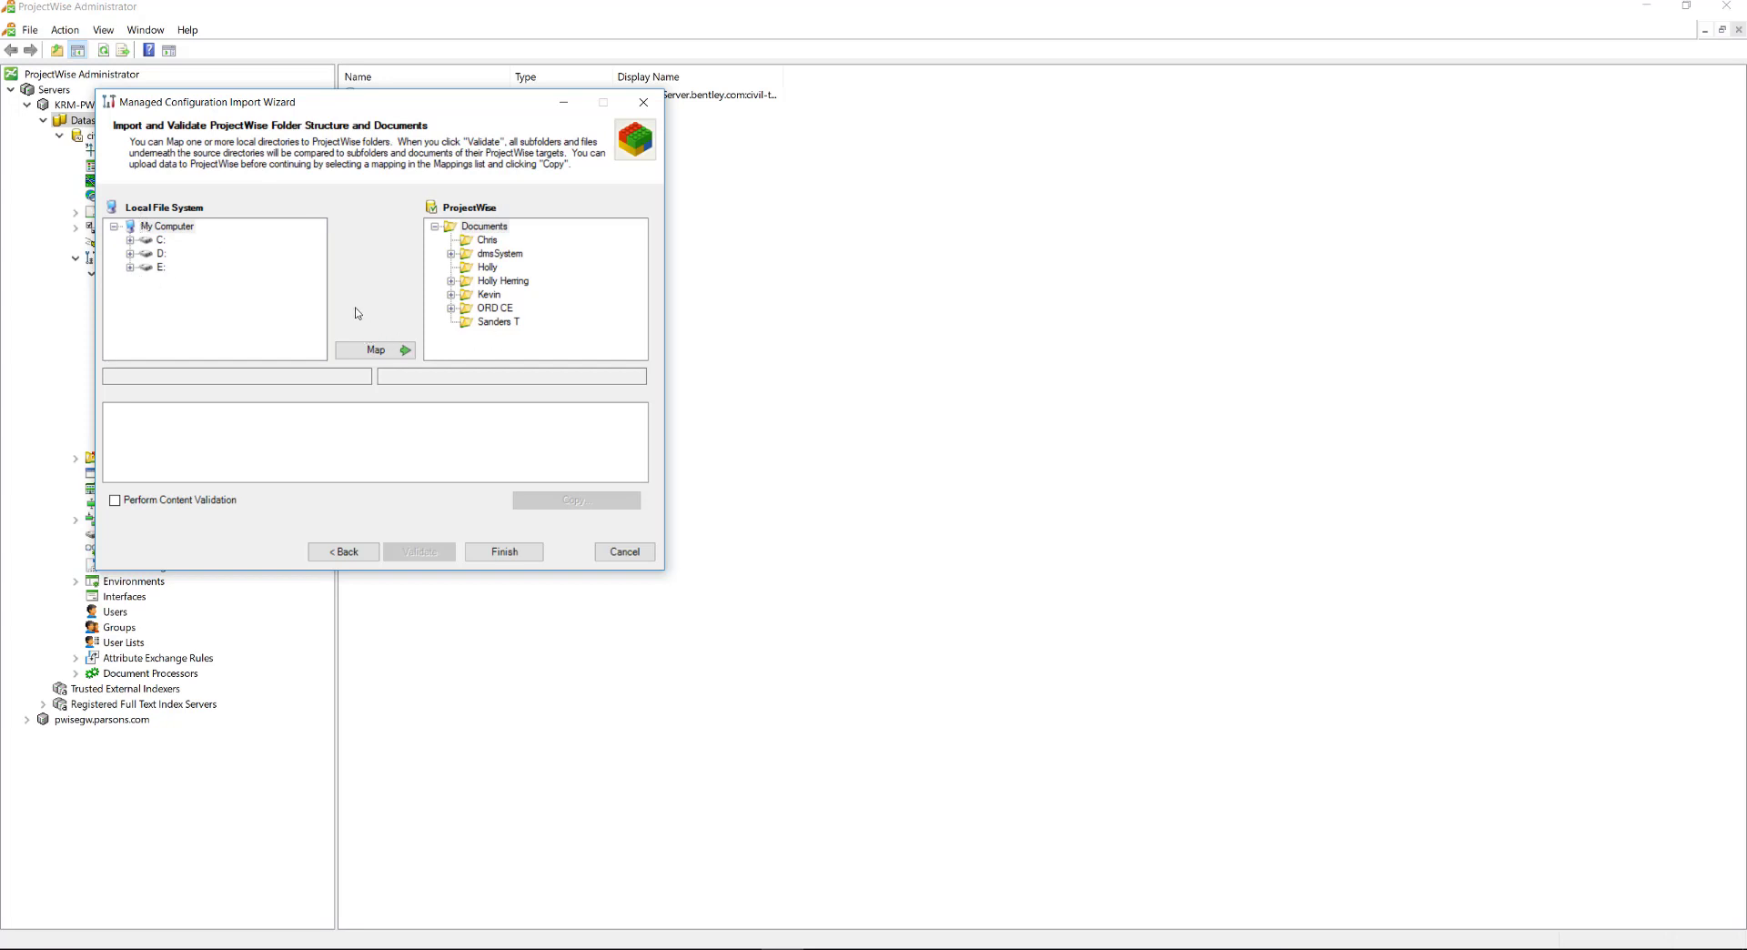
- Choose D:\OpenRoads Designer CE as the local source folder for the import
{"action": "left_click", "coordinate": [130, 253]}
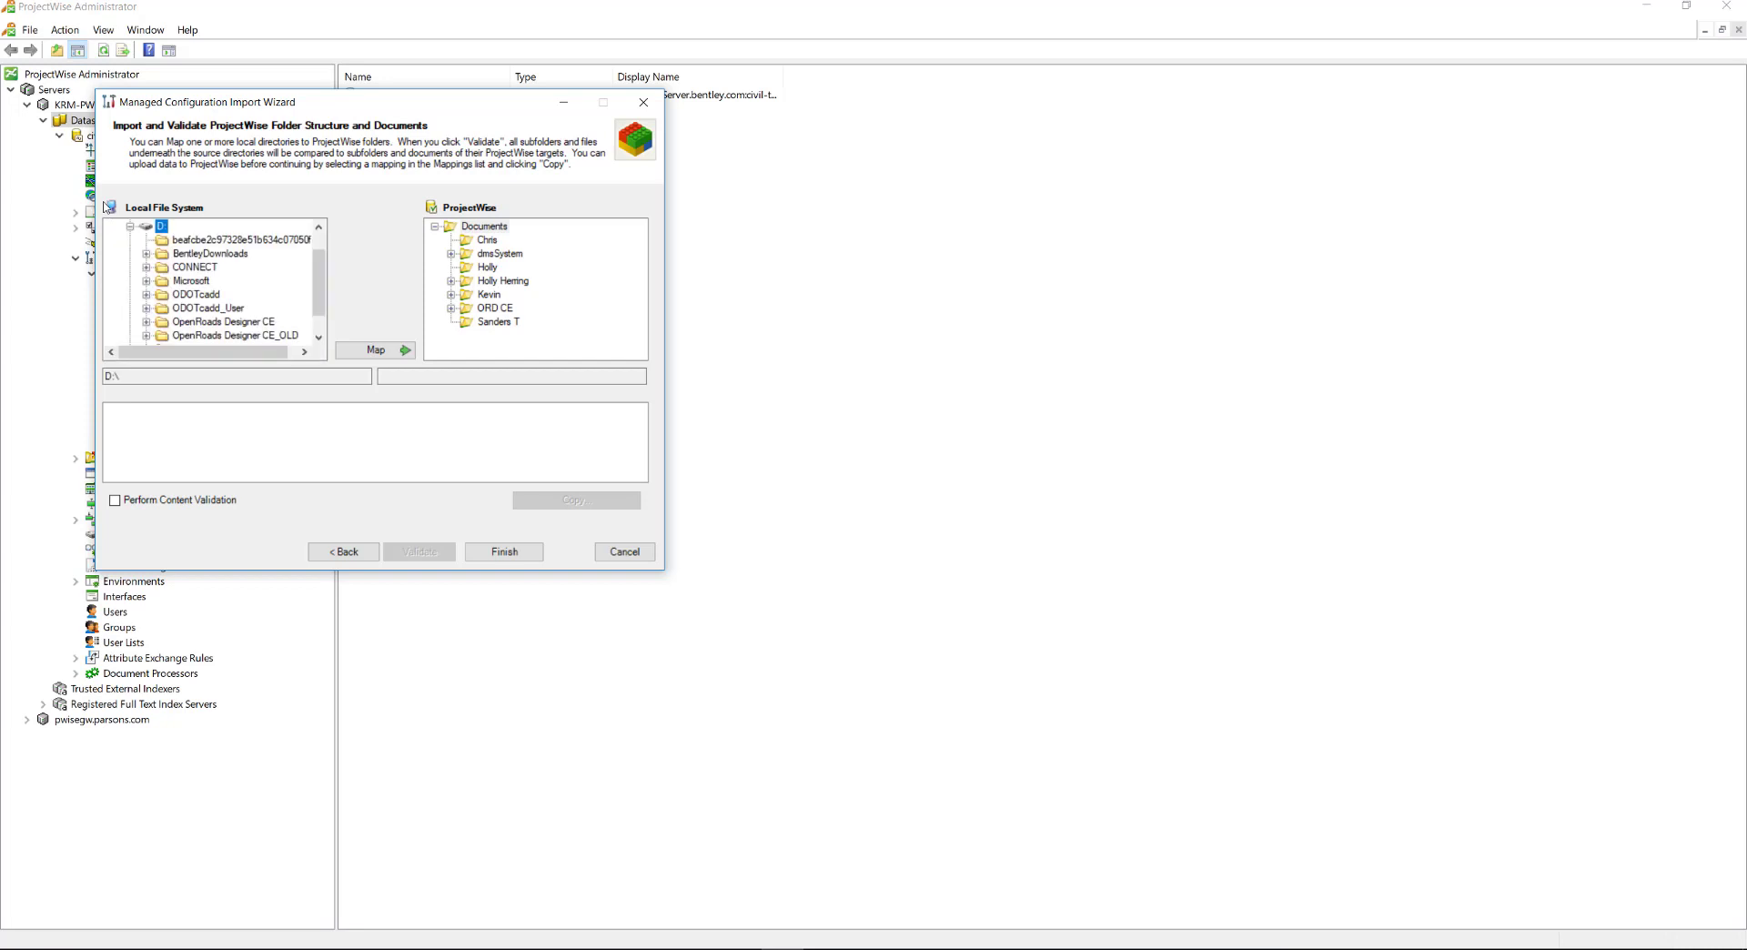
{"action": "scroll", "coordinate": [218, 271], "scroll_direction": "down", "scroll_amount": 1}
{"action": "left_click", "coordinate": [195, 295]}
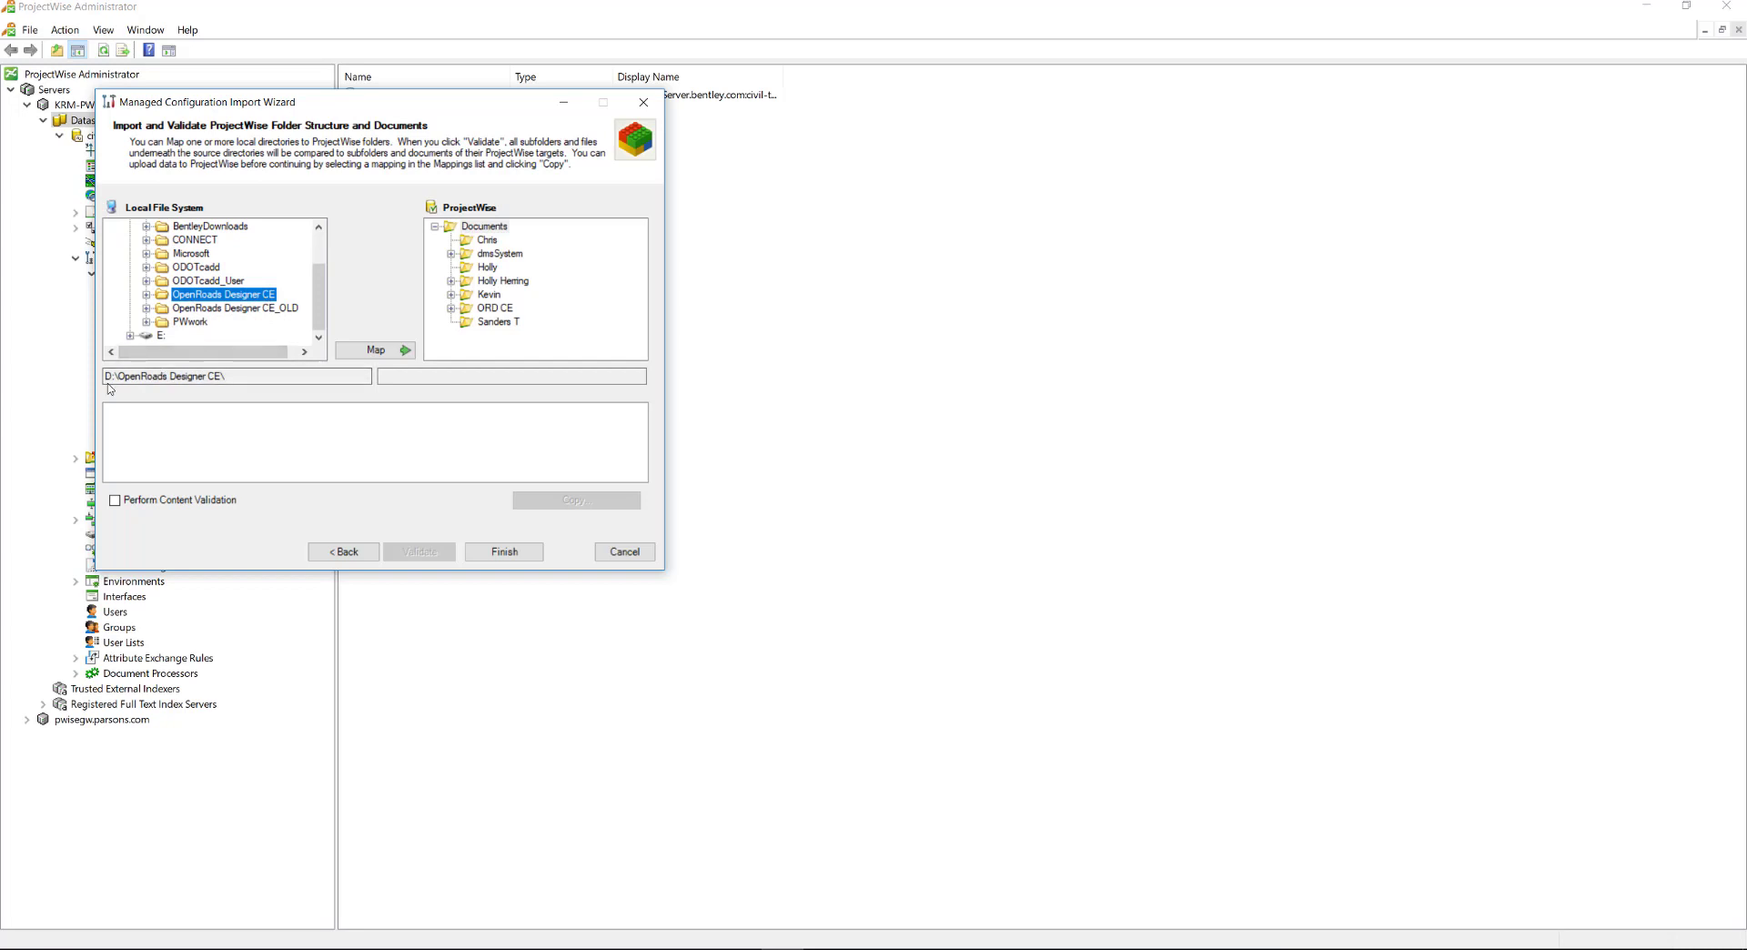
- Create a ProjectWise folder named OpenRoads Designer CE directly under Documents
{"action": "left_click", "coordinate": [480, 231]}
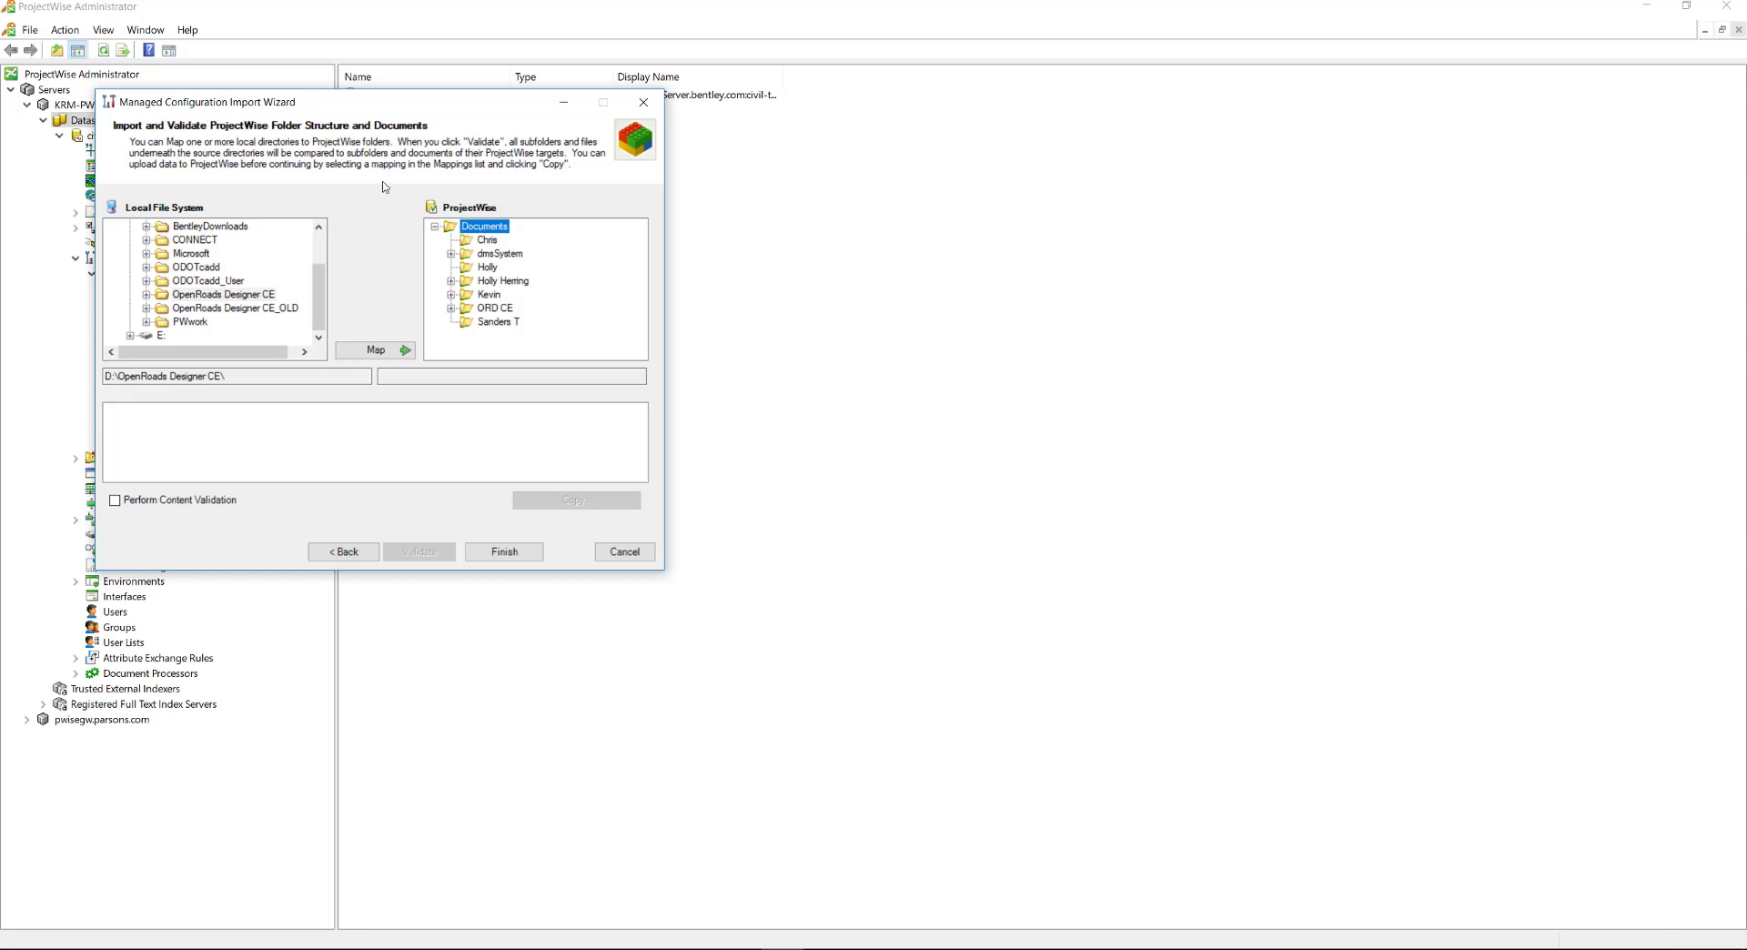
{"action": "right_click", "coordinate": [481, 233]}
{"action": "left_click", "coordinate": [521, 237]}
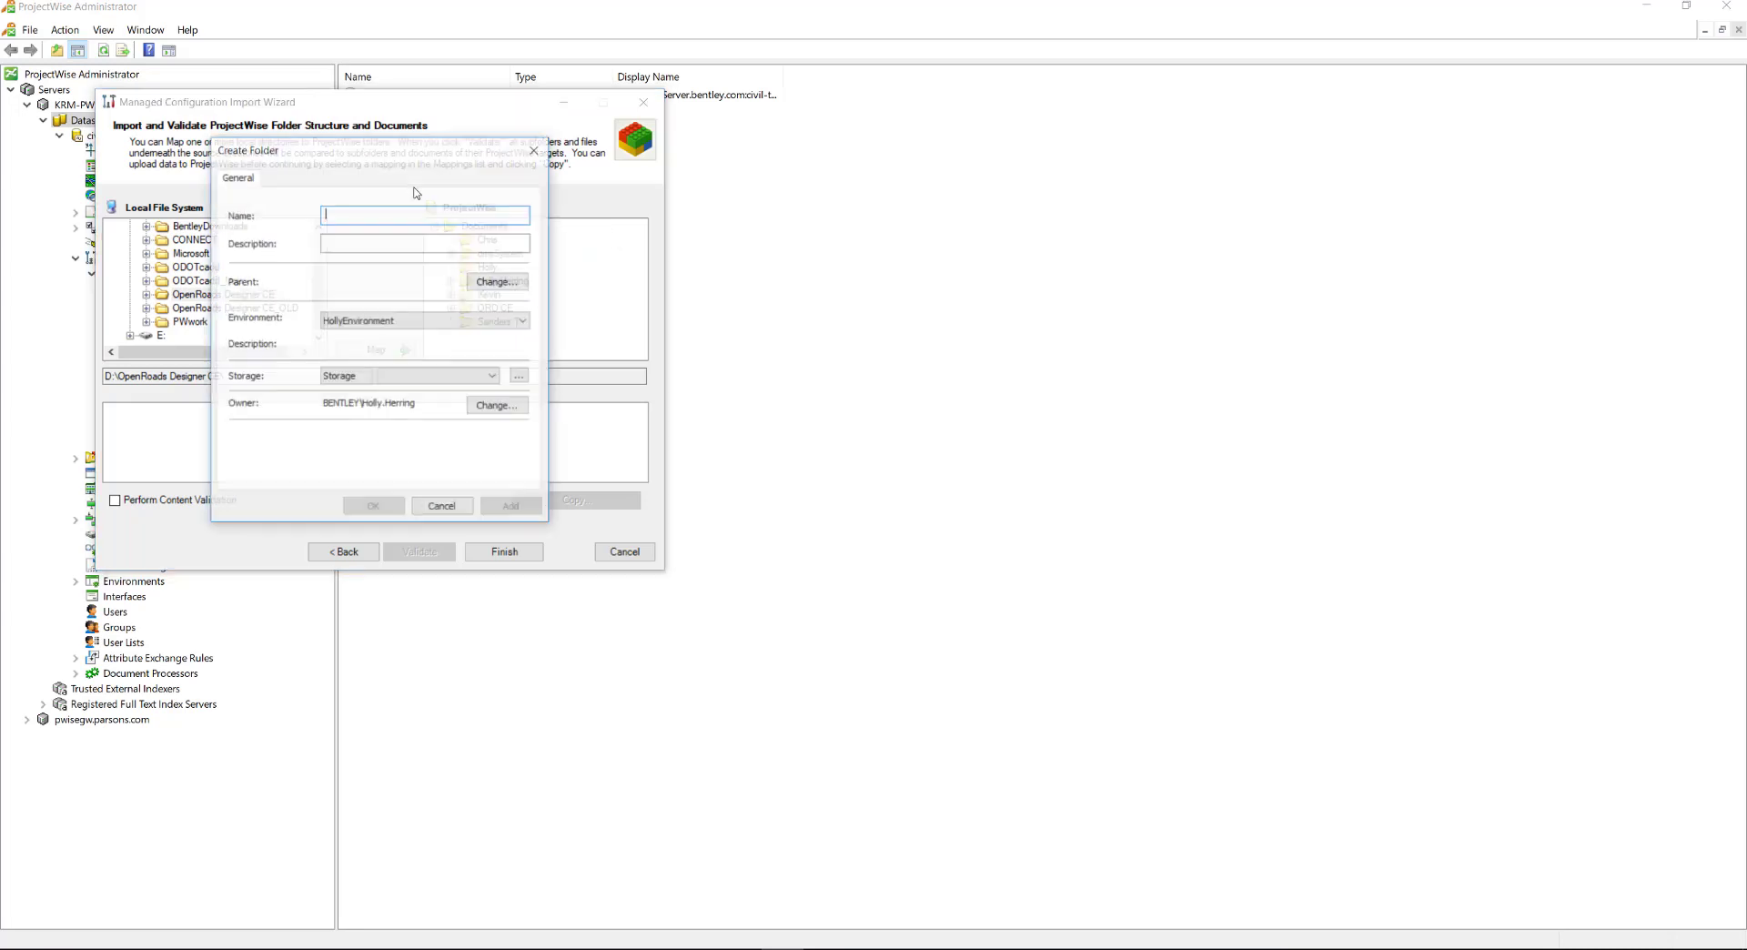
{"action": "type", "text": "Op"}
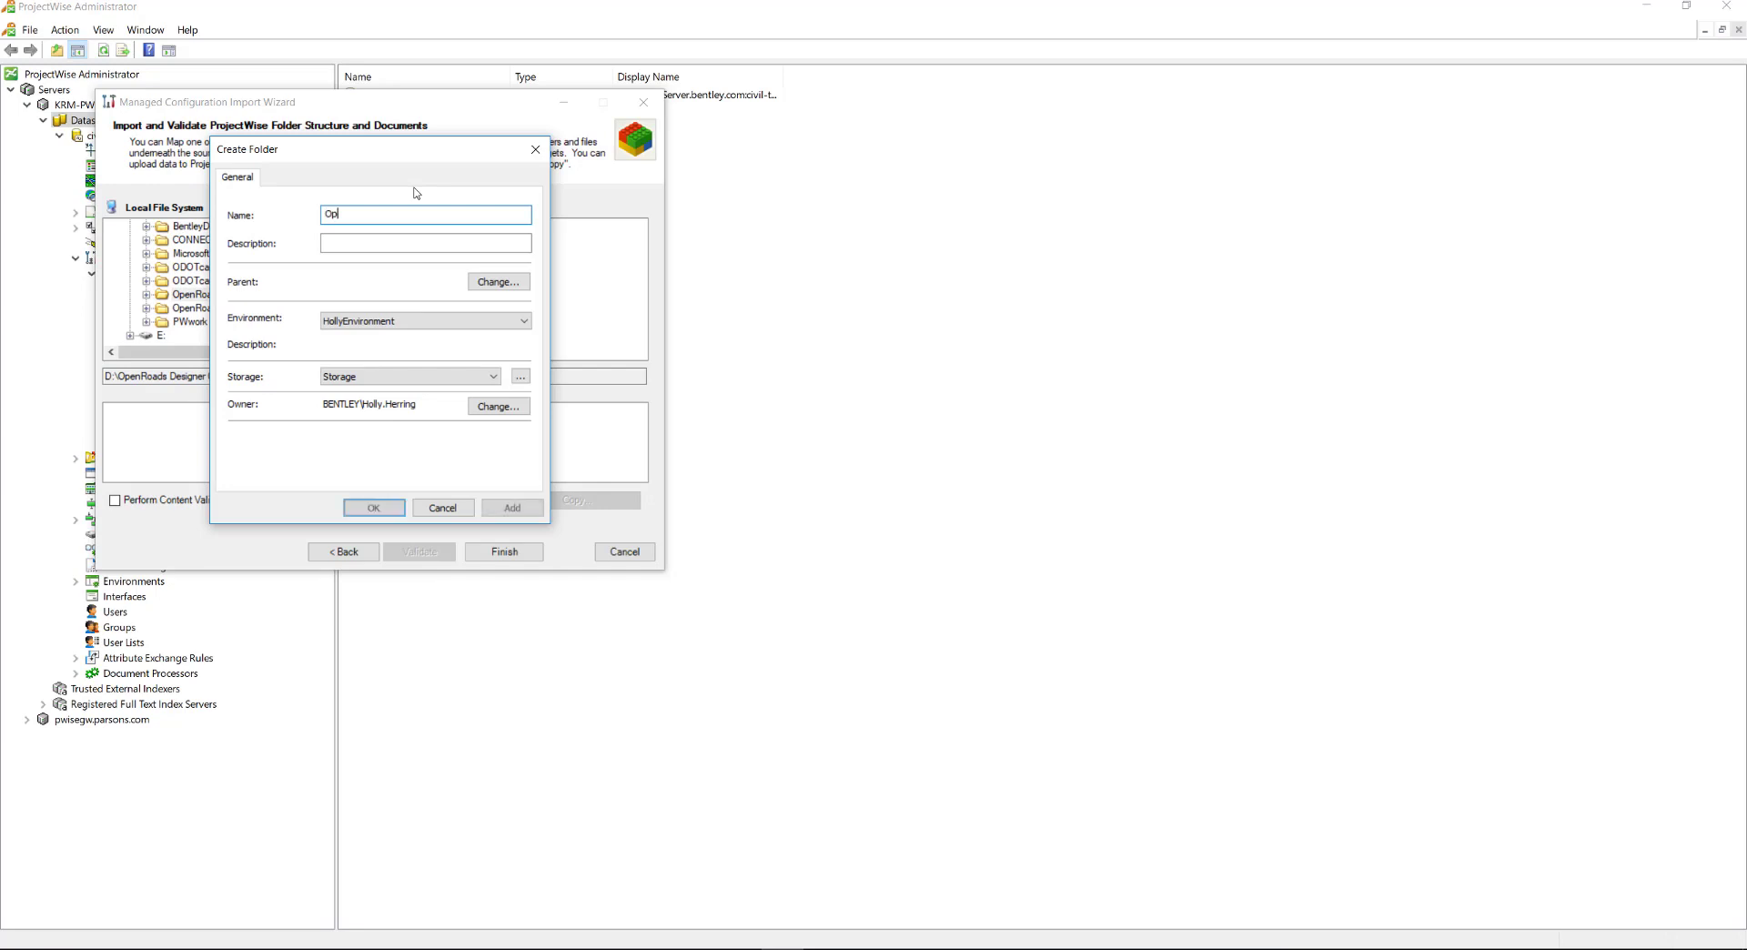
{"action": "type", "text": "enRoads Designer CE"}
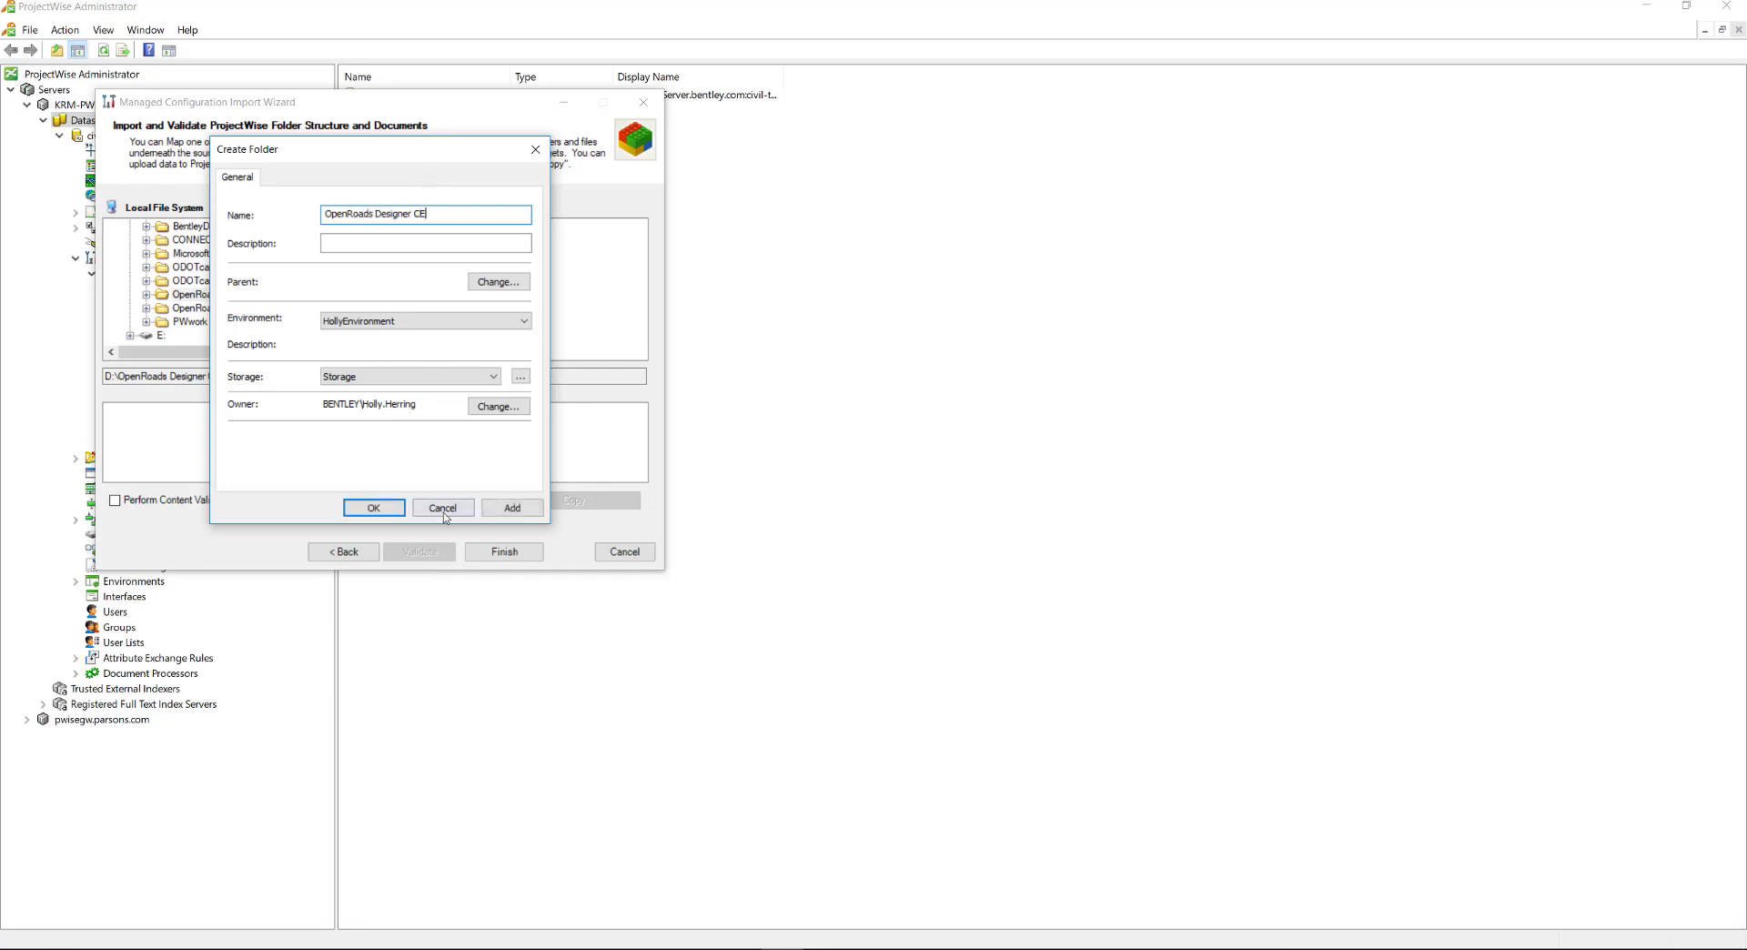
{"action": "key", "text": "Return"}
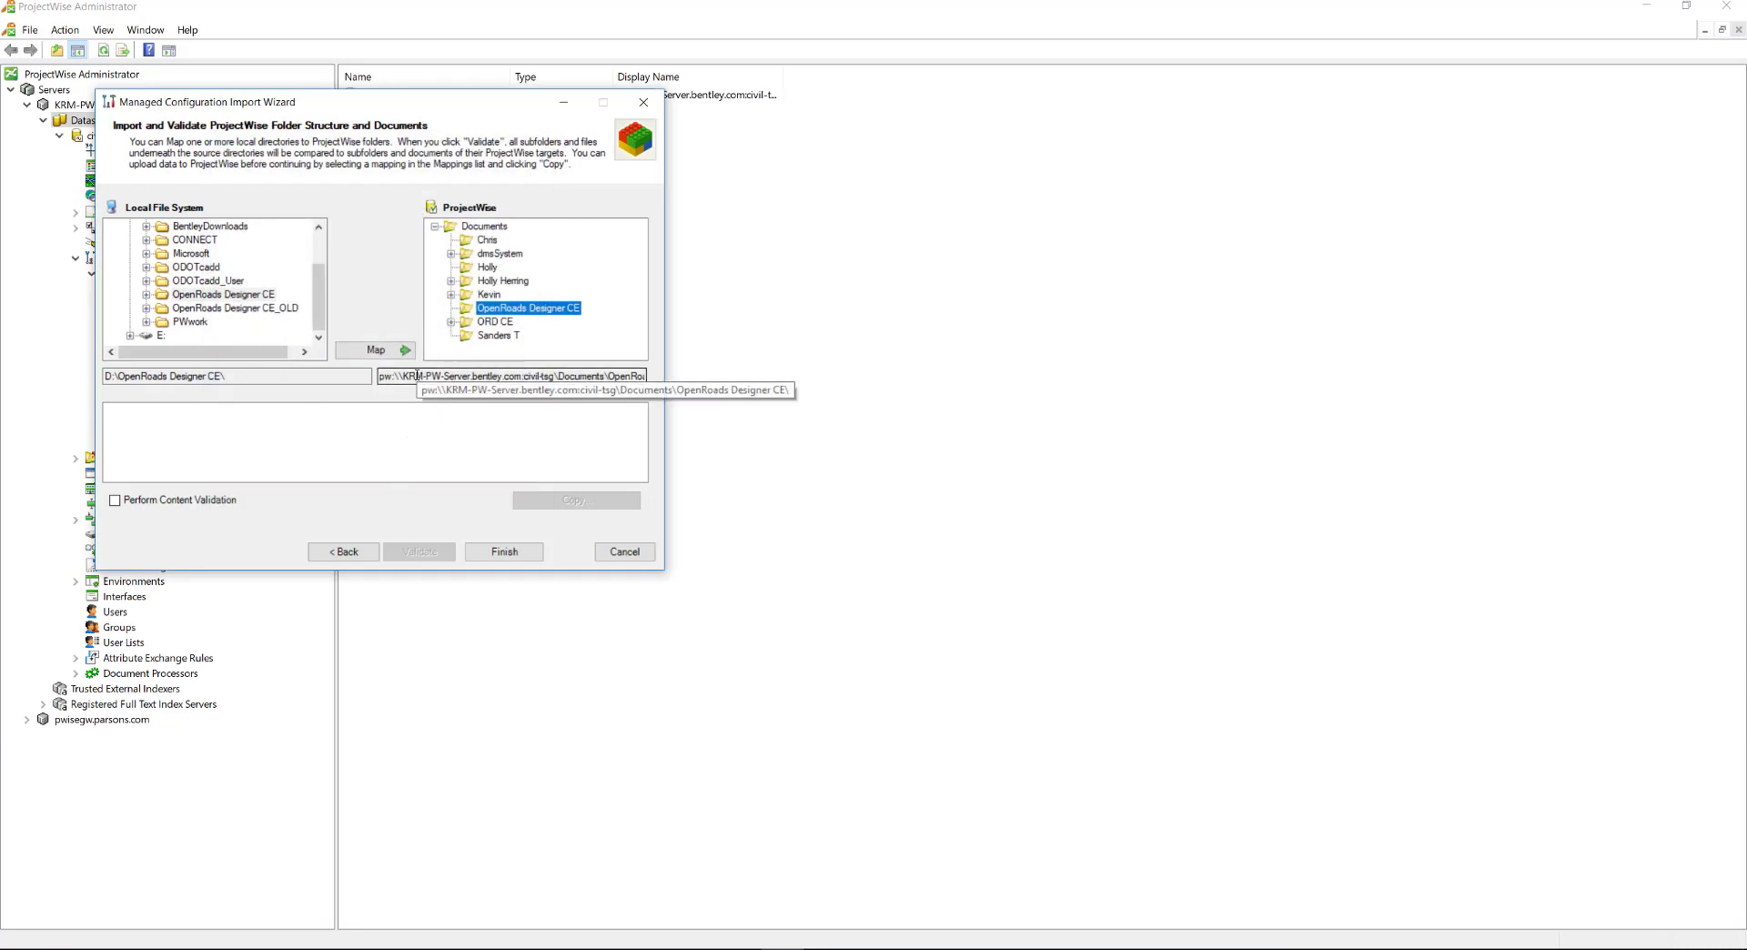
- Map the local OpenRoads Designer CE folder to the new ProjectWise folder and validate the mapping with content validation enabled
{"action": "left_click", "coordinate": [374, 350]}
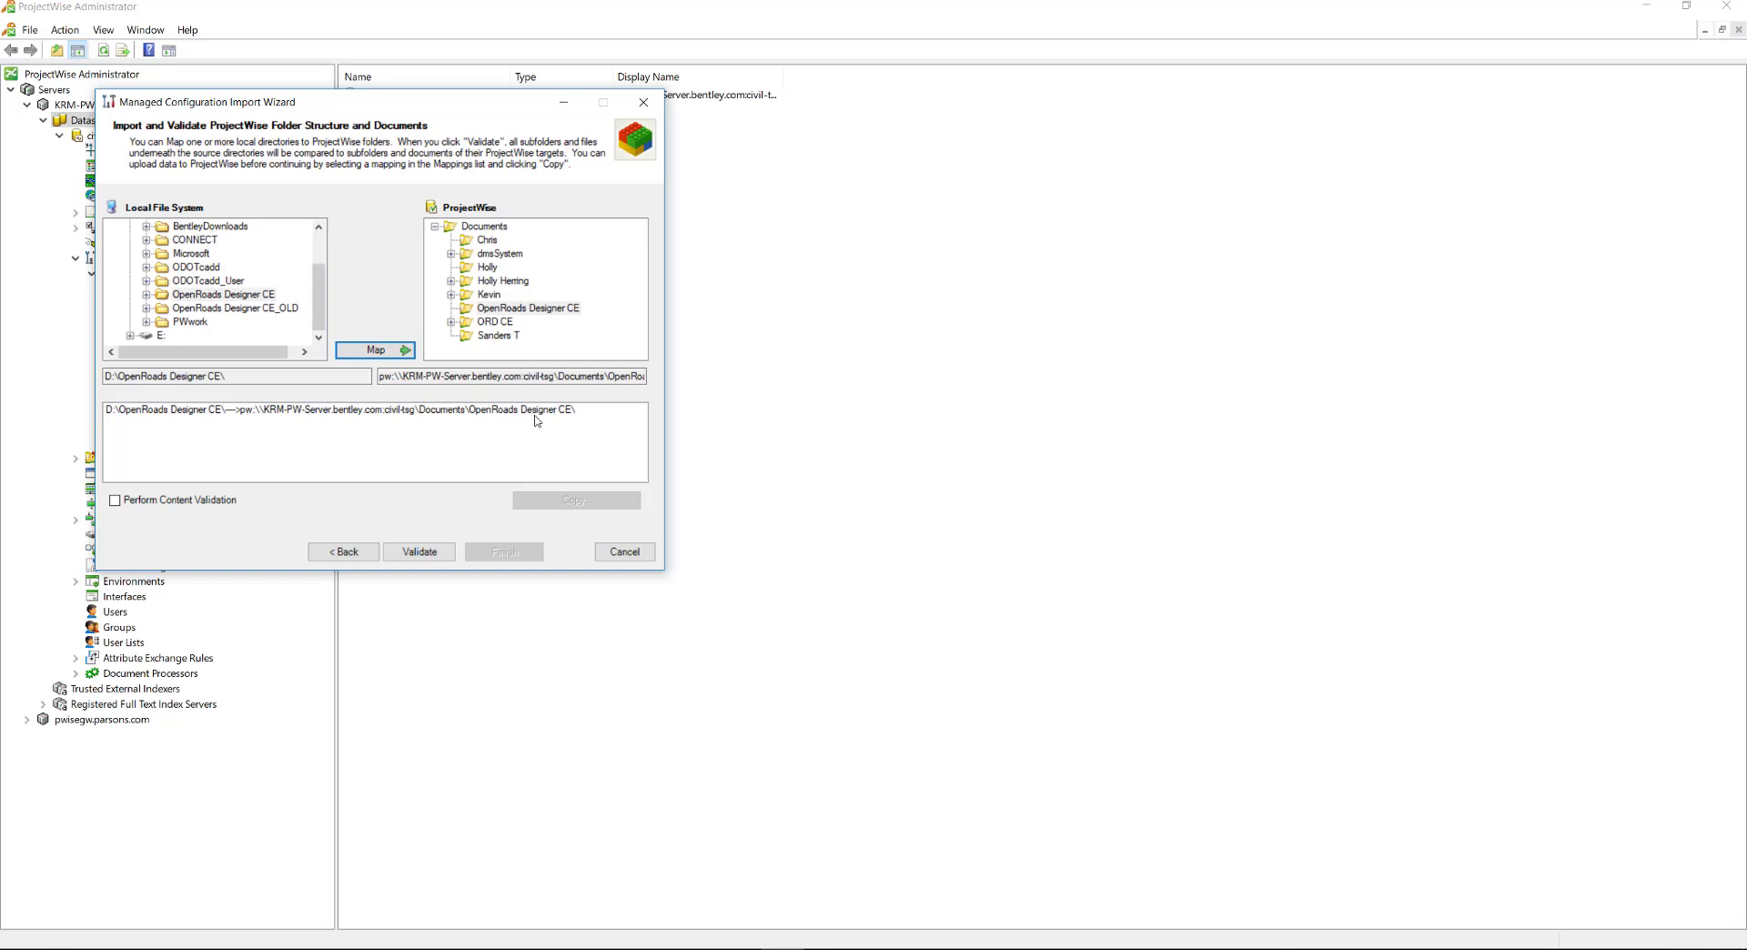
{"action": "left_click", "coordinate": [116, 502]}
{"action": "left_click", "coordinate": [411, 546]}
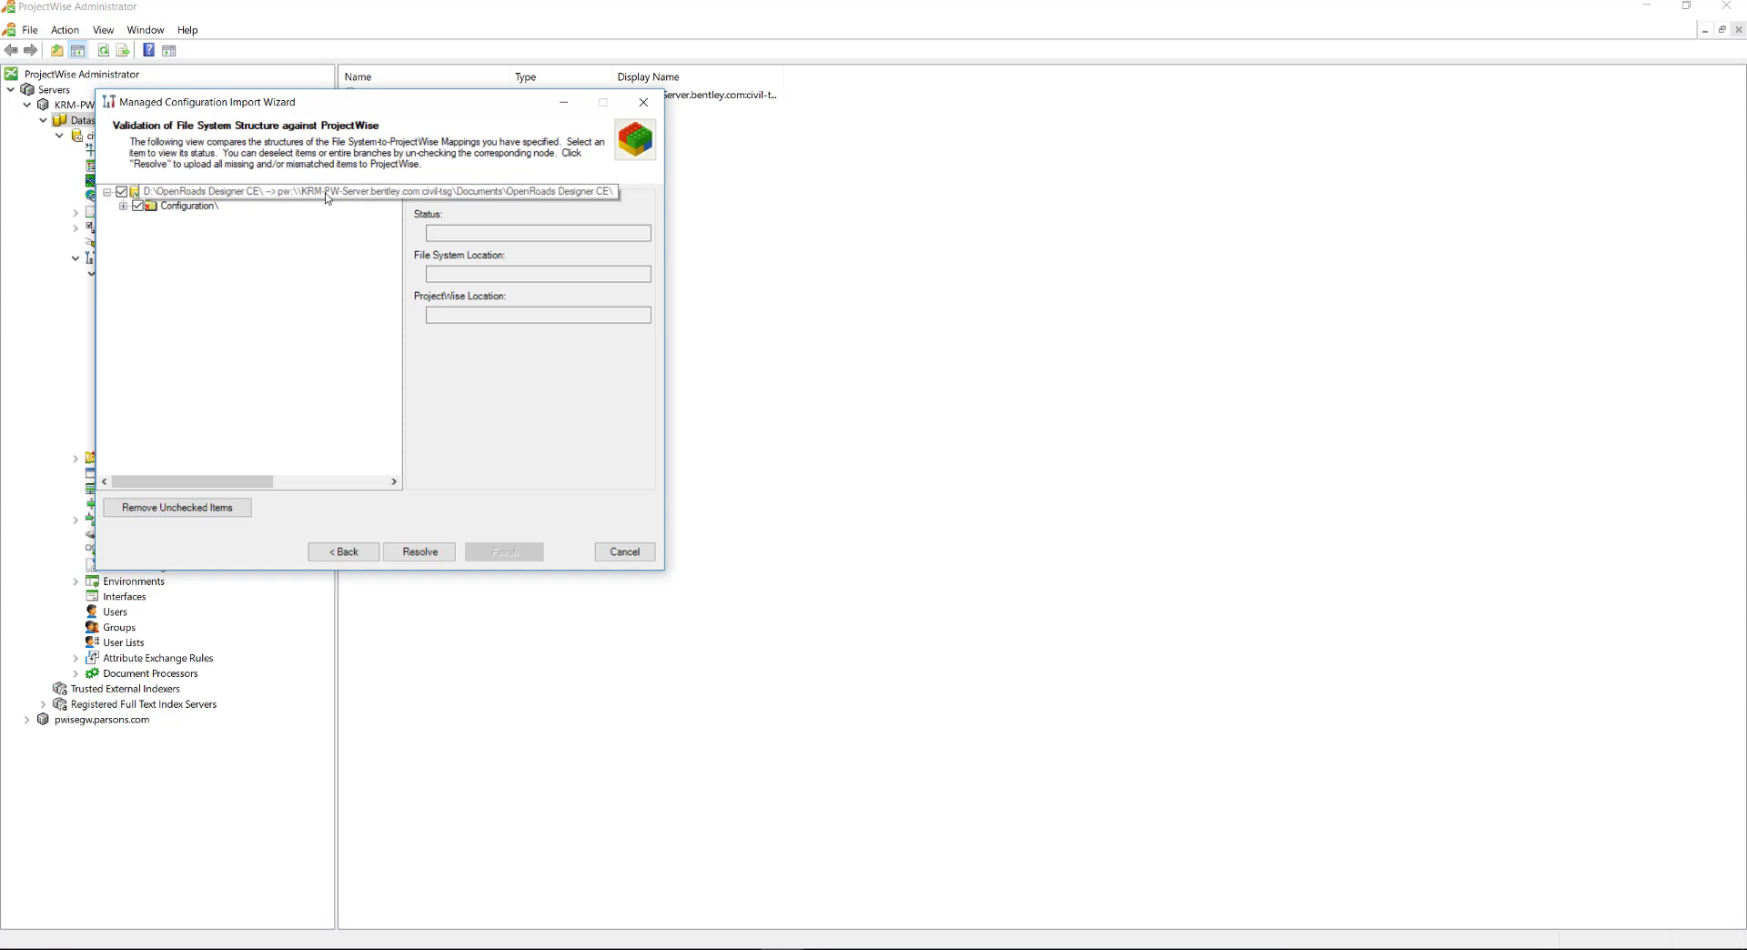
- Under Organization-Civil, toggle import of the _Civil Default Standards Imperial and Metric folders and cfg files, plus Corporate Standards.cfg
{"action": "left_click", "coordinate": [124, 206]}
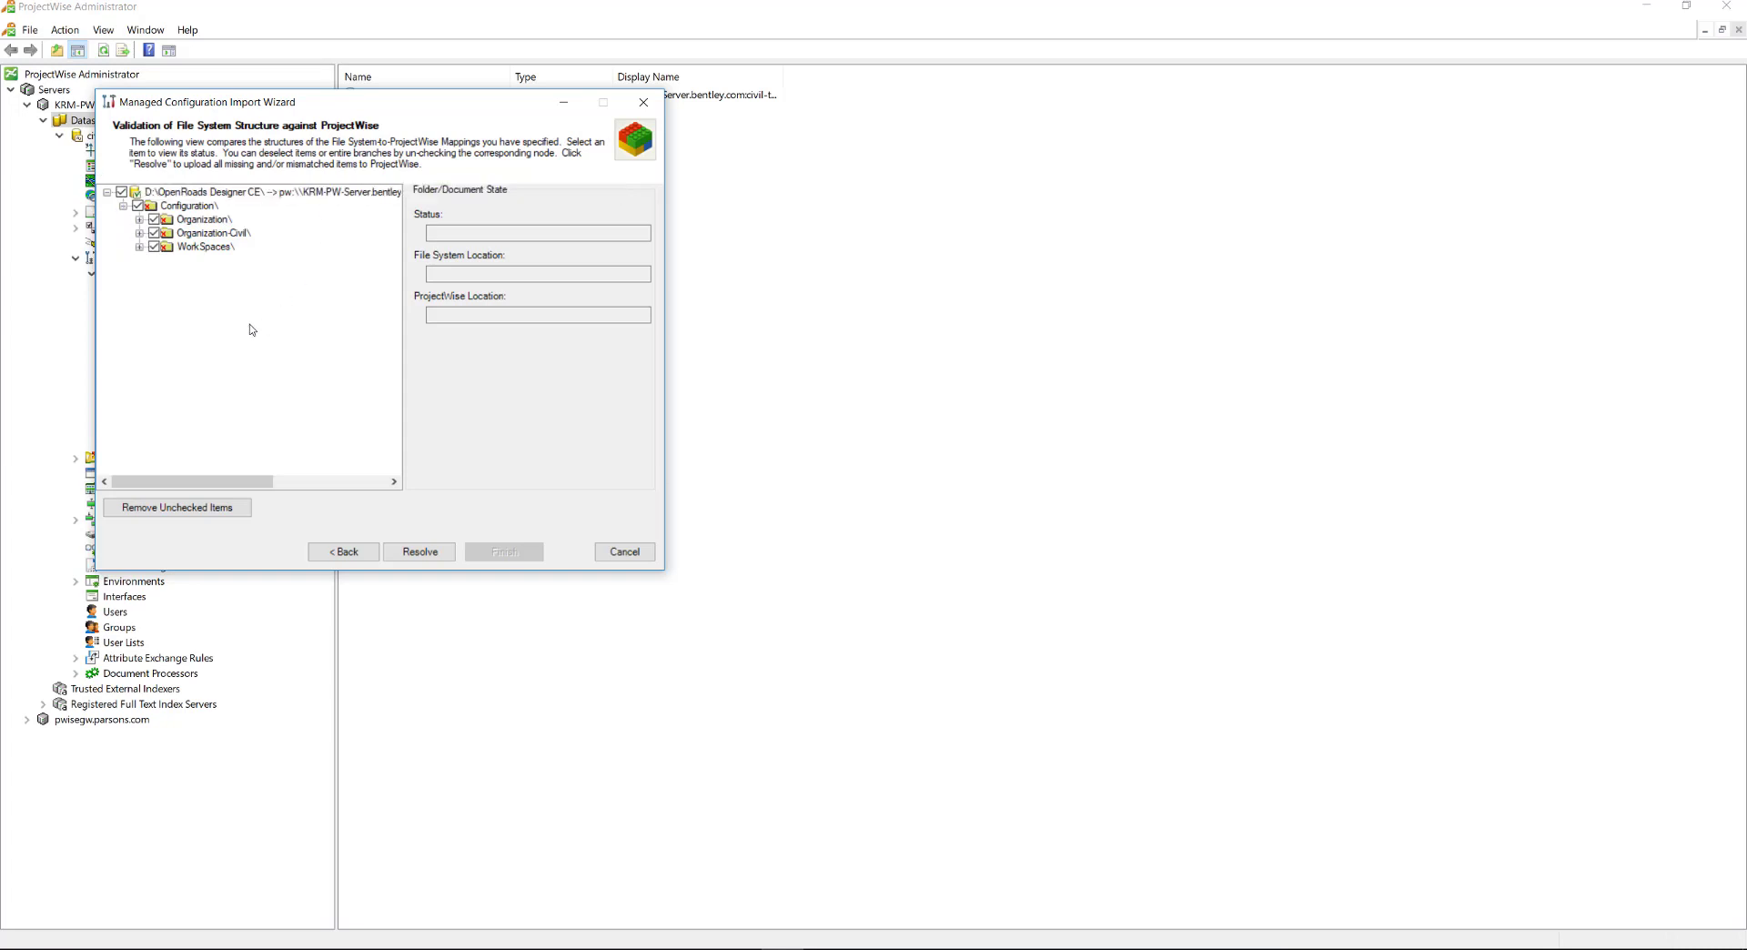
{"action": "left_click", "coordinate": [139, 233]}
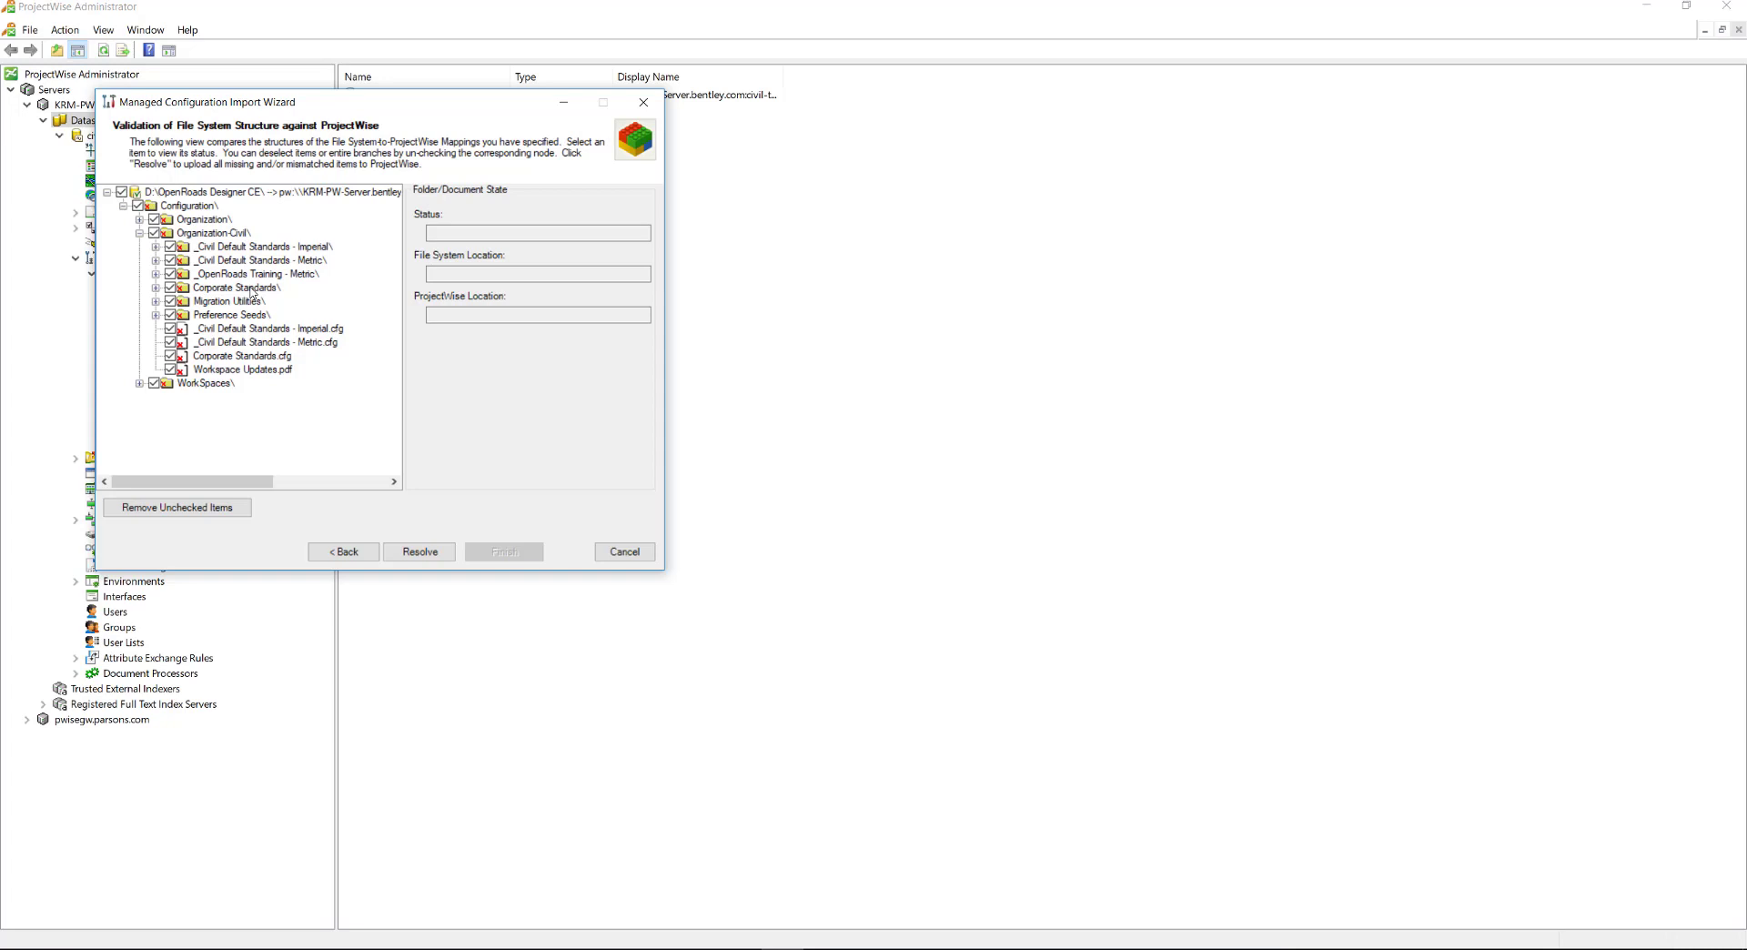
{"action": "left_click", "coordinate": [170, 247]}
{"action": "left_click", "coordinate": [170, 260]}
{"action": "left_click", "coordinate": [170, 328]}
{"action": "left_click", "coordinate": [170, 343]}
{"action": "left_click", "coordinate": [170, 356]}
{"action": "left_click", "coordinate": [139, 233]}
- Under WorkSpaces, exclude the Example, Imperial Standards, Metric Standards, NoWorkSpace, Template, Training and Examples, and WorkSets folders from the import
{"action": "left_click", "coordinate": [139, 247]}
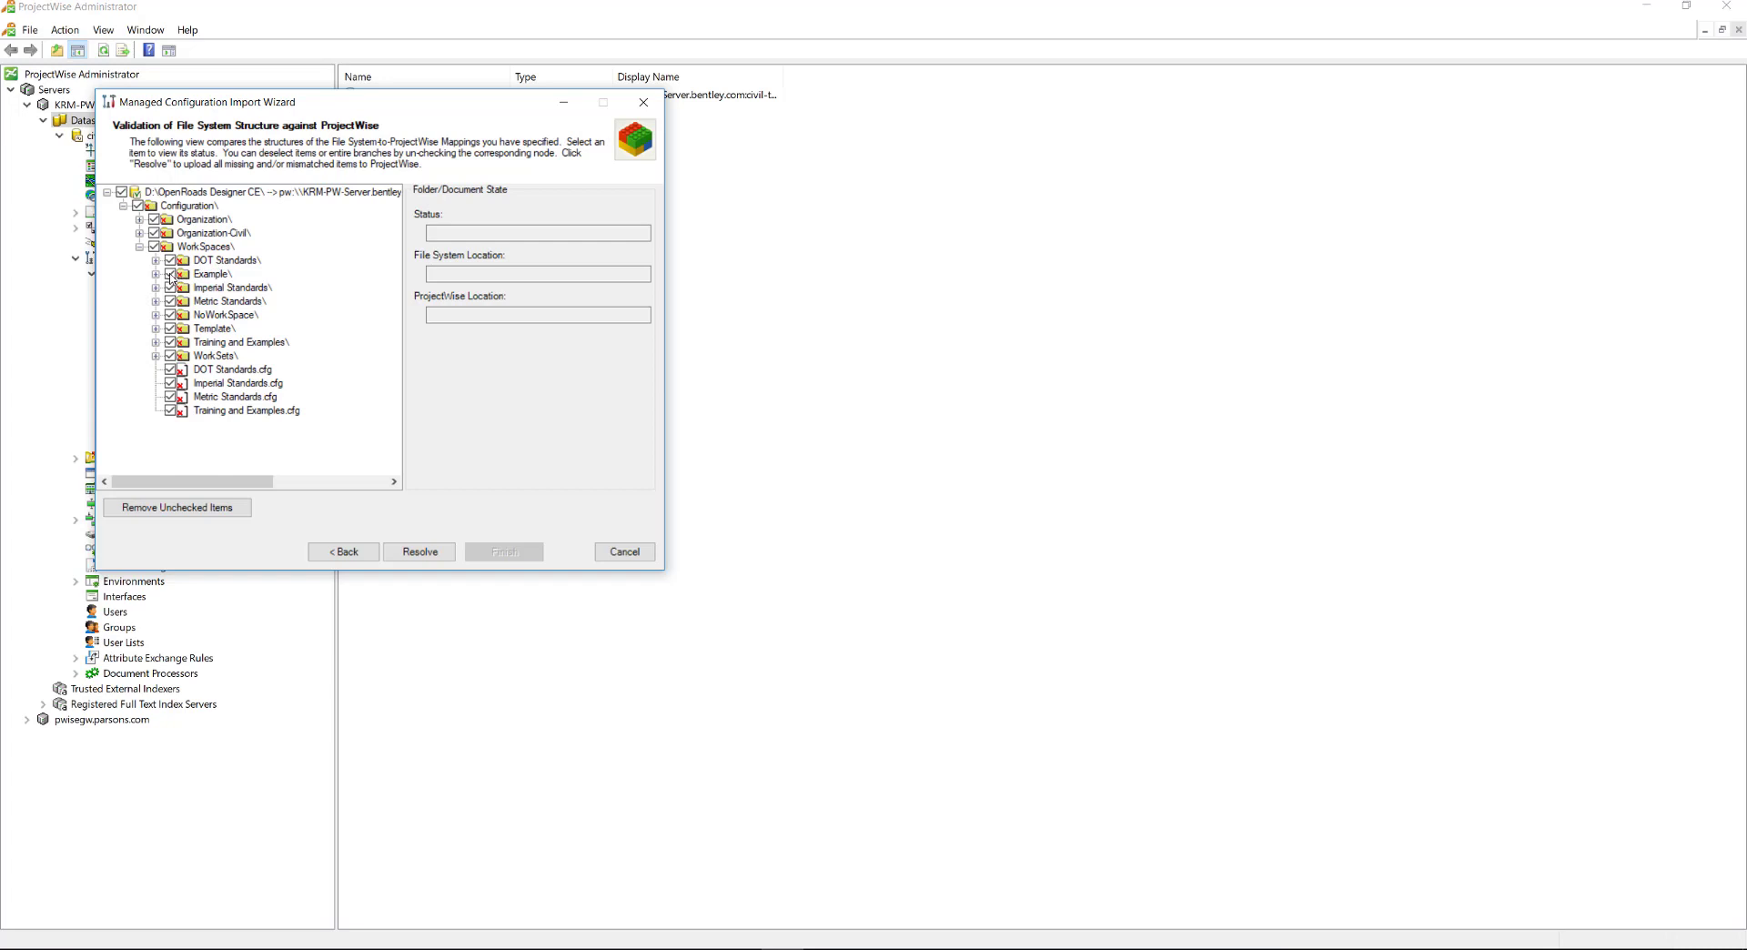
{"action": "left_click", "coordinate": [170, 274]}
{"action": "left_click", "coordinate": [170, 288]}
{"action": "left_click", "coordinate": [169, 301]}
{"action": "left_click", "coordinate": [169, 315]}
{"action": "left_click", "coordinate": [169, 329]}
{"action": "left_click", "coordinate": [169, 342]}
{"action": "left_click", "coordinate": [169, 356]}
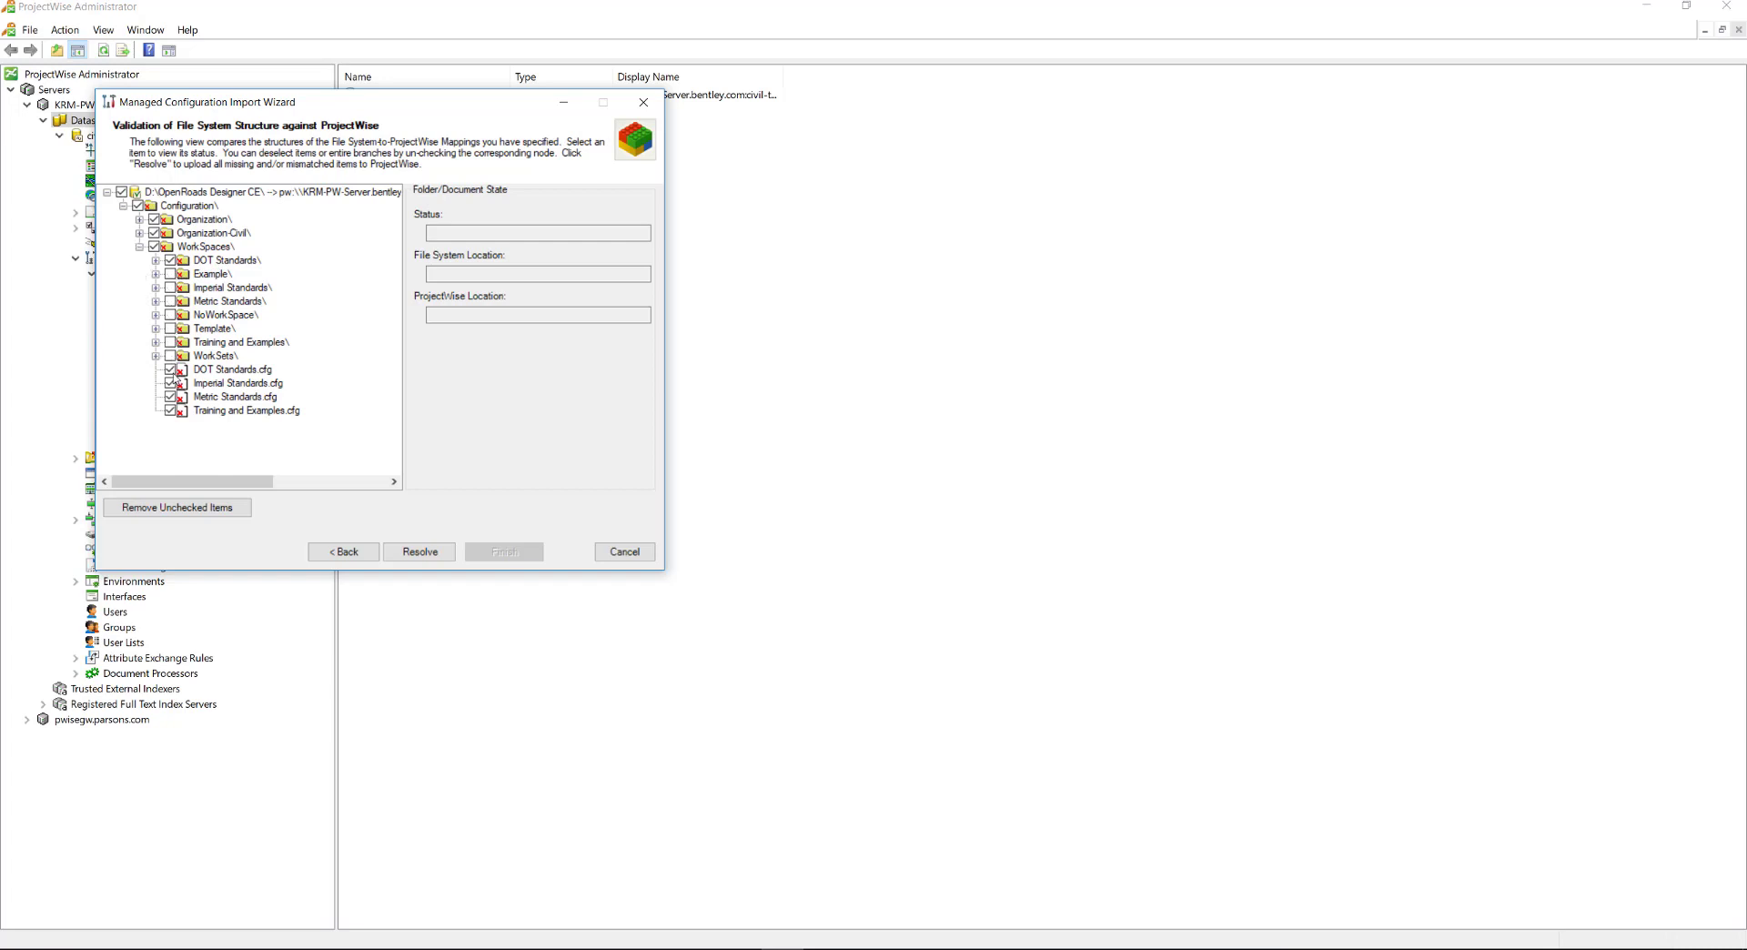
- Exclude the Imperial Standards, Metric Standards, and Training and Examples cfg files under WorkSpaces, keeping DOT Standards.cfg in the import
{"action": "left_click", "coordinate": [169, 383]}
{"action": "left_click", "coordinate": [169, 411]}
{"action": "left_click", "coordinate": [169, 370]}
{"action": "left_click", "coordinate": [169, 397]}
- Resolve the validated structure to upload the selected folders and files to ProjectWise, and close the import wizard
{"action": "left_click", "coordinate": [418, 553]}
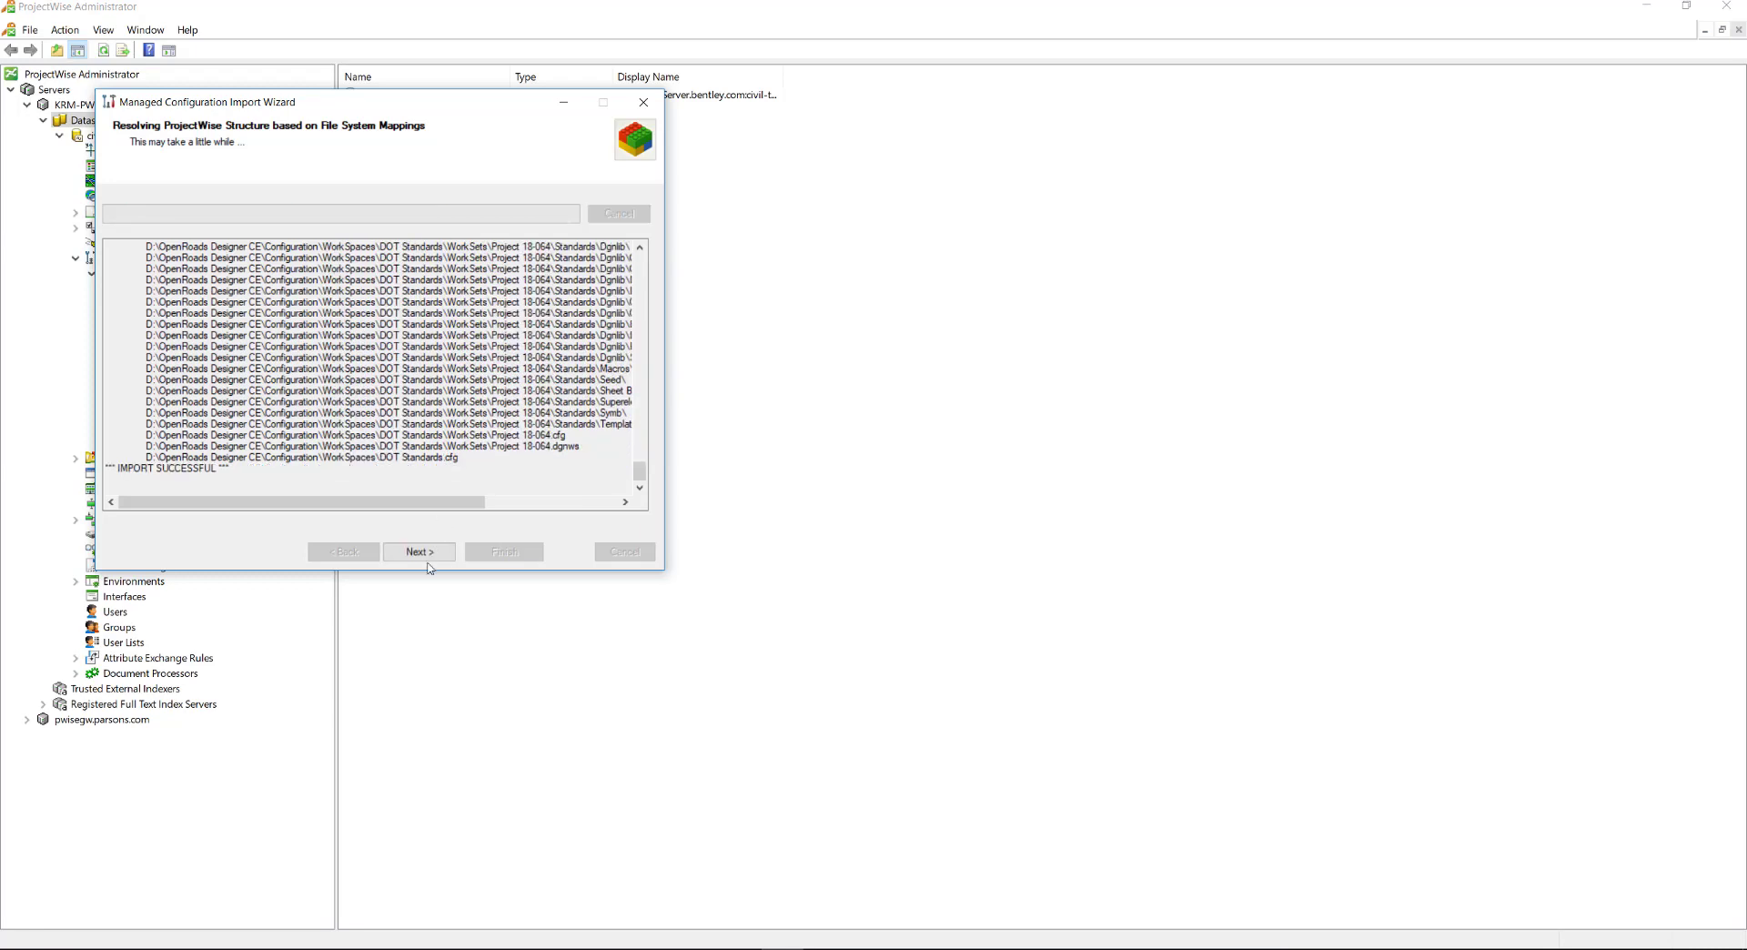
{"action": "left_click", "coordinate": [432, 553]}
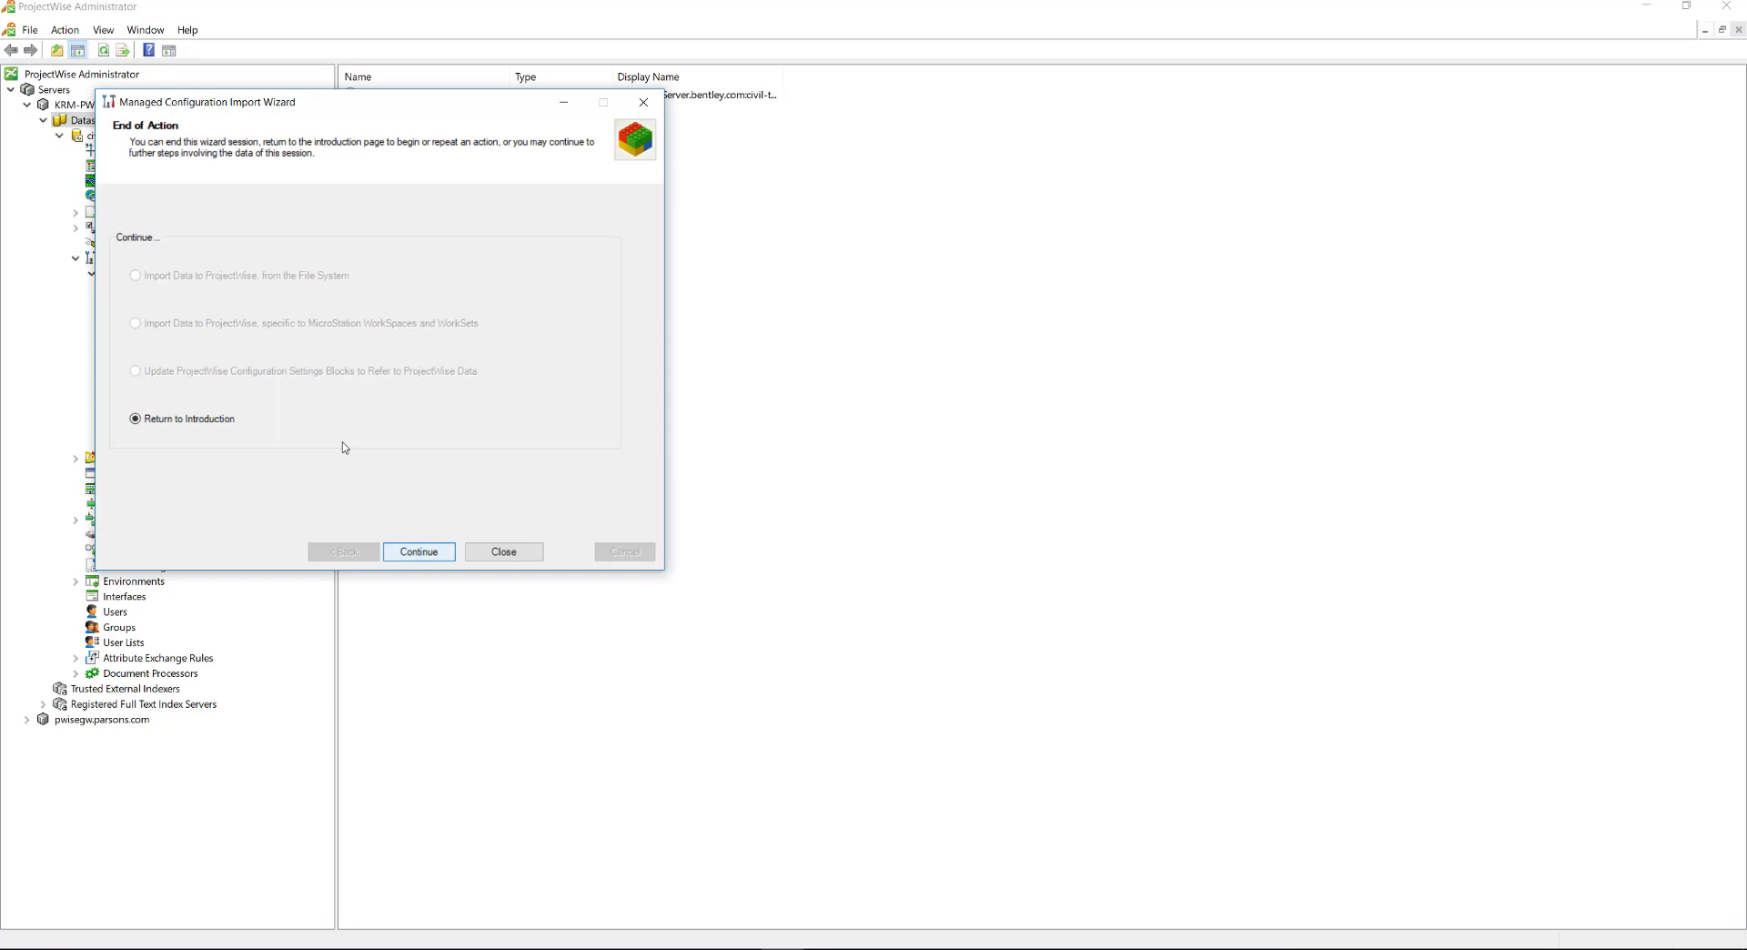
{"action": "left_click", "coordinate": [517, 555]}
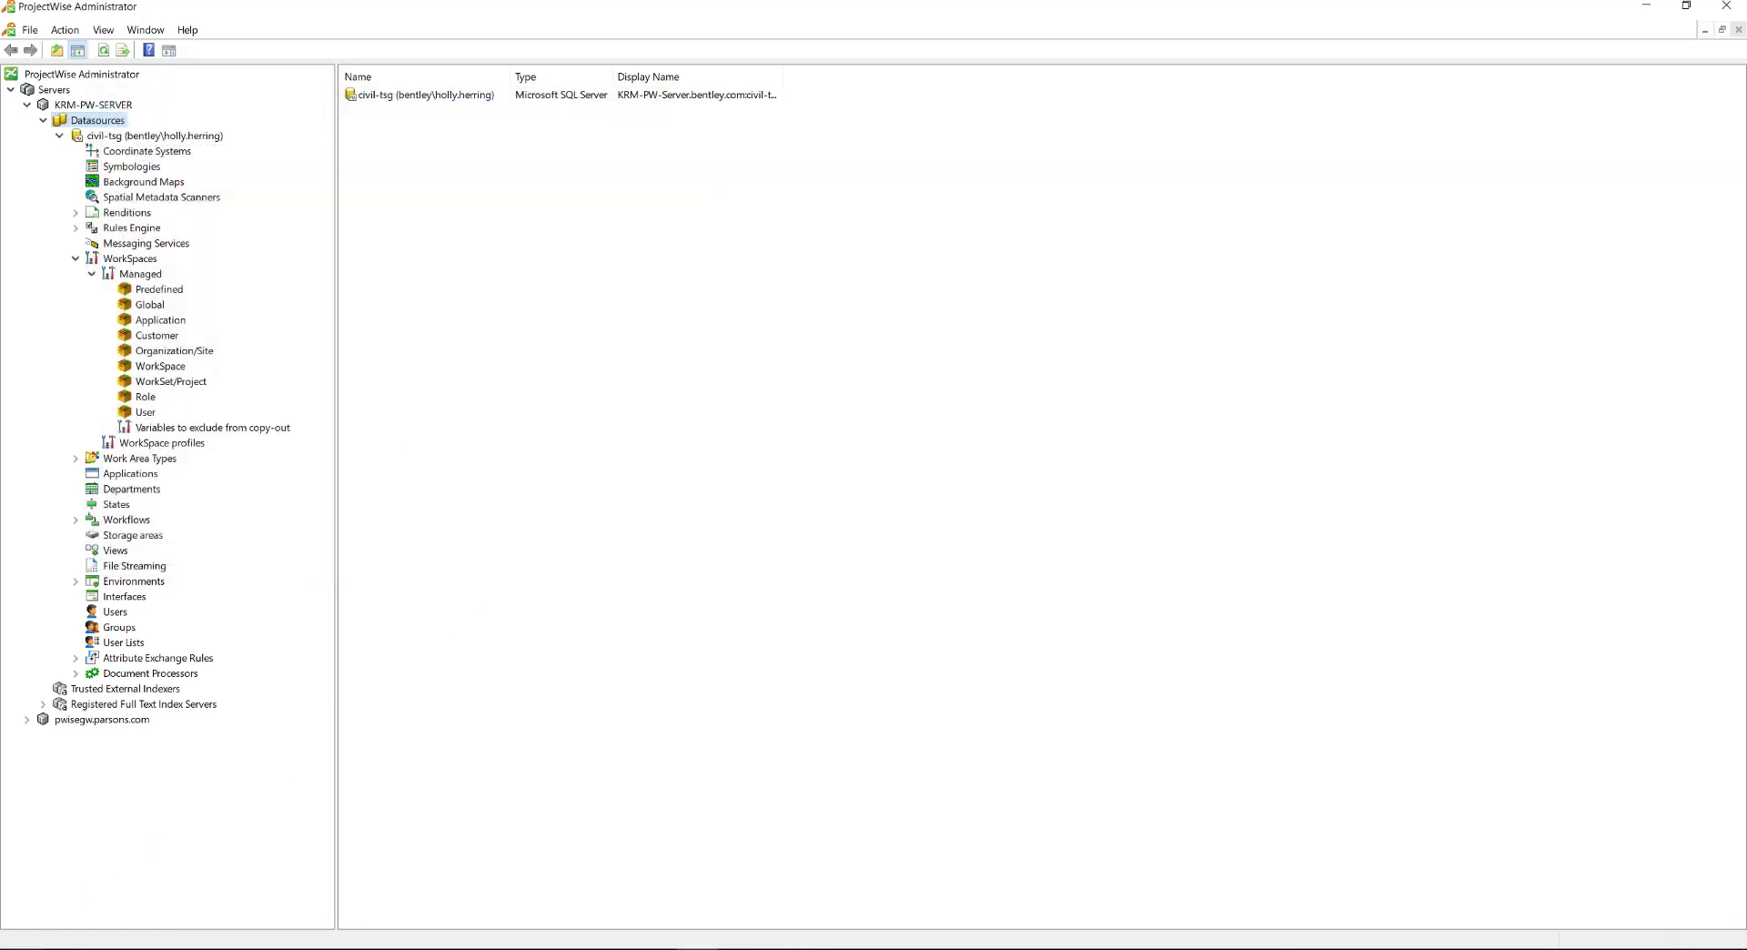
- Open ProjectWise Explorer and examine the imported OpenRoads Designer CE folder tree, including Organization-Civil and the DOT Standards WorkSets
{"action": "key", "text": "super"}
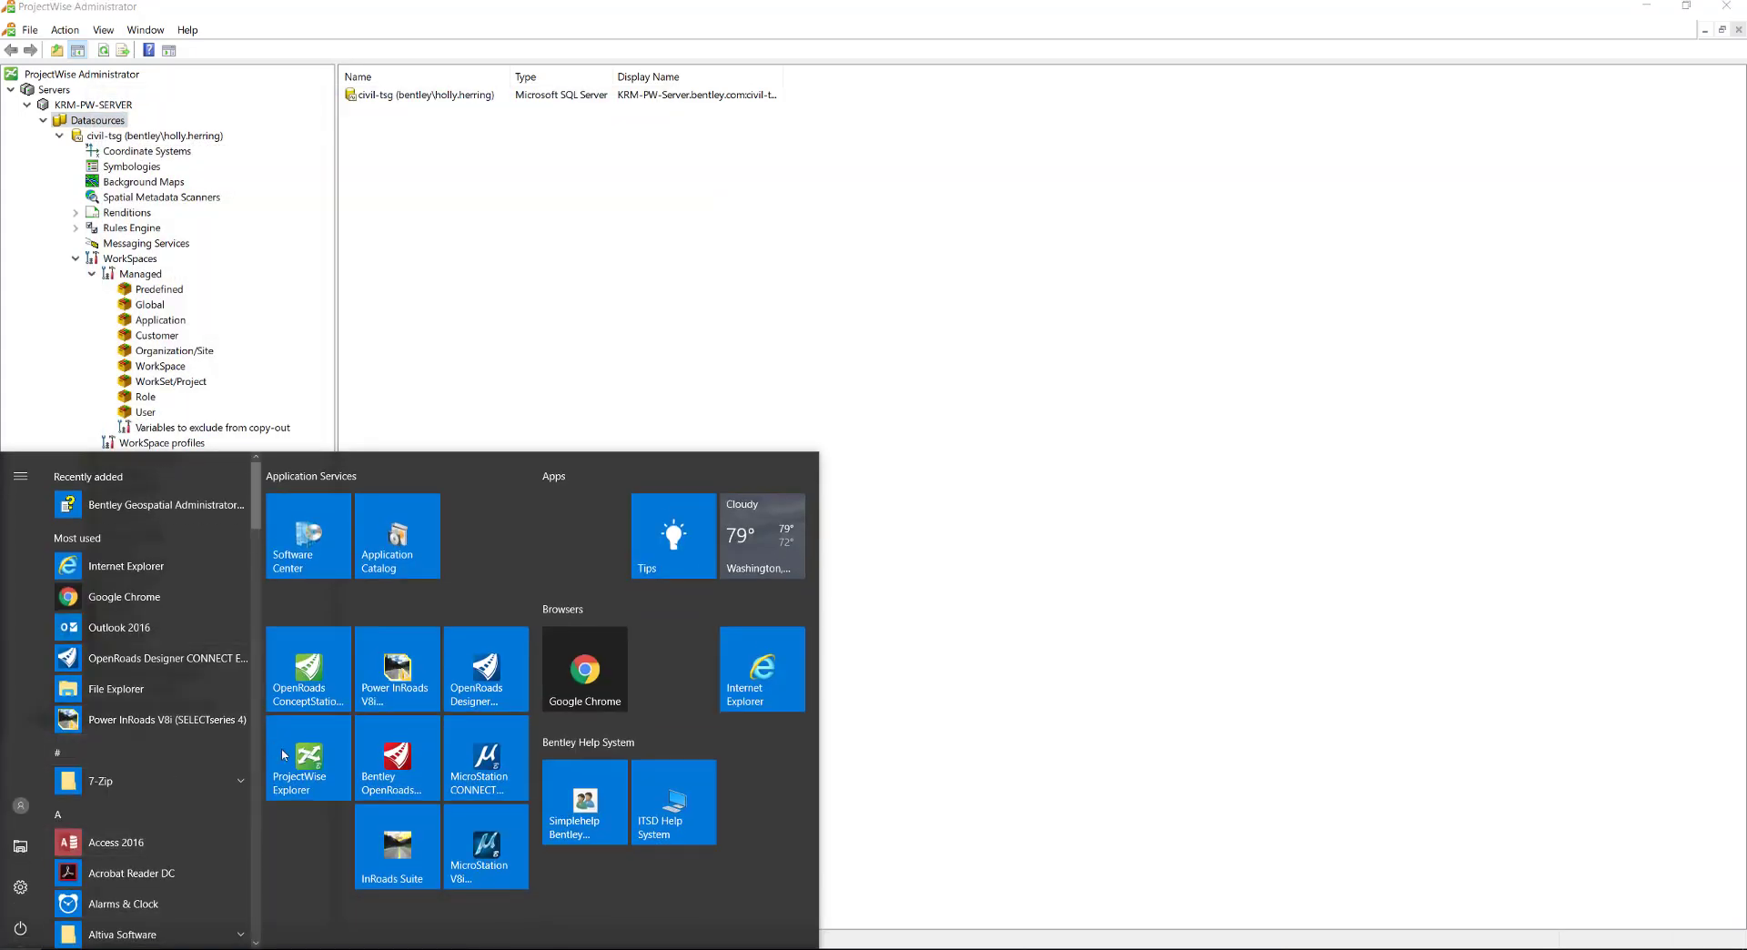
{"action": "left_click", "coordinate": [283, 754]}
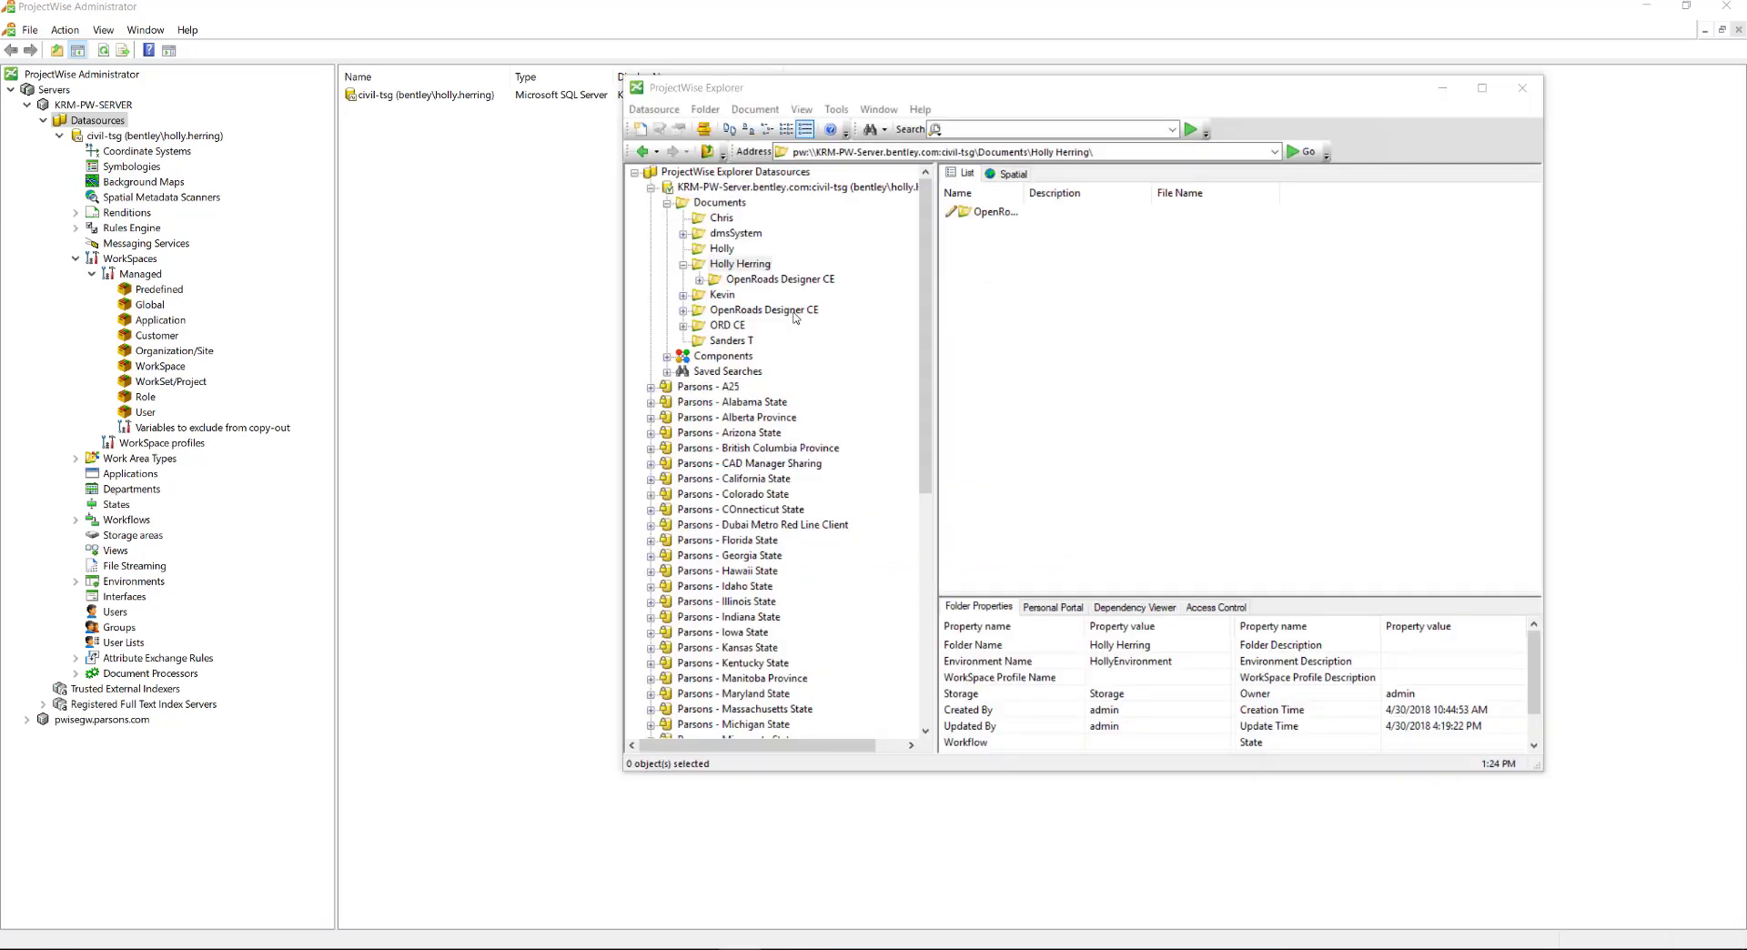
{"action": "left_click", "coordinate": [683, 312]}
{"action": "left_click", "coordinate": [699, 326]}
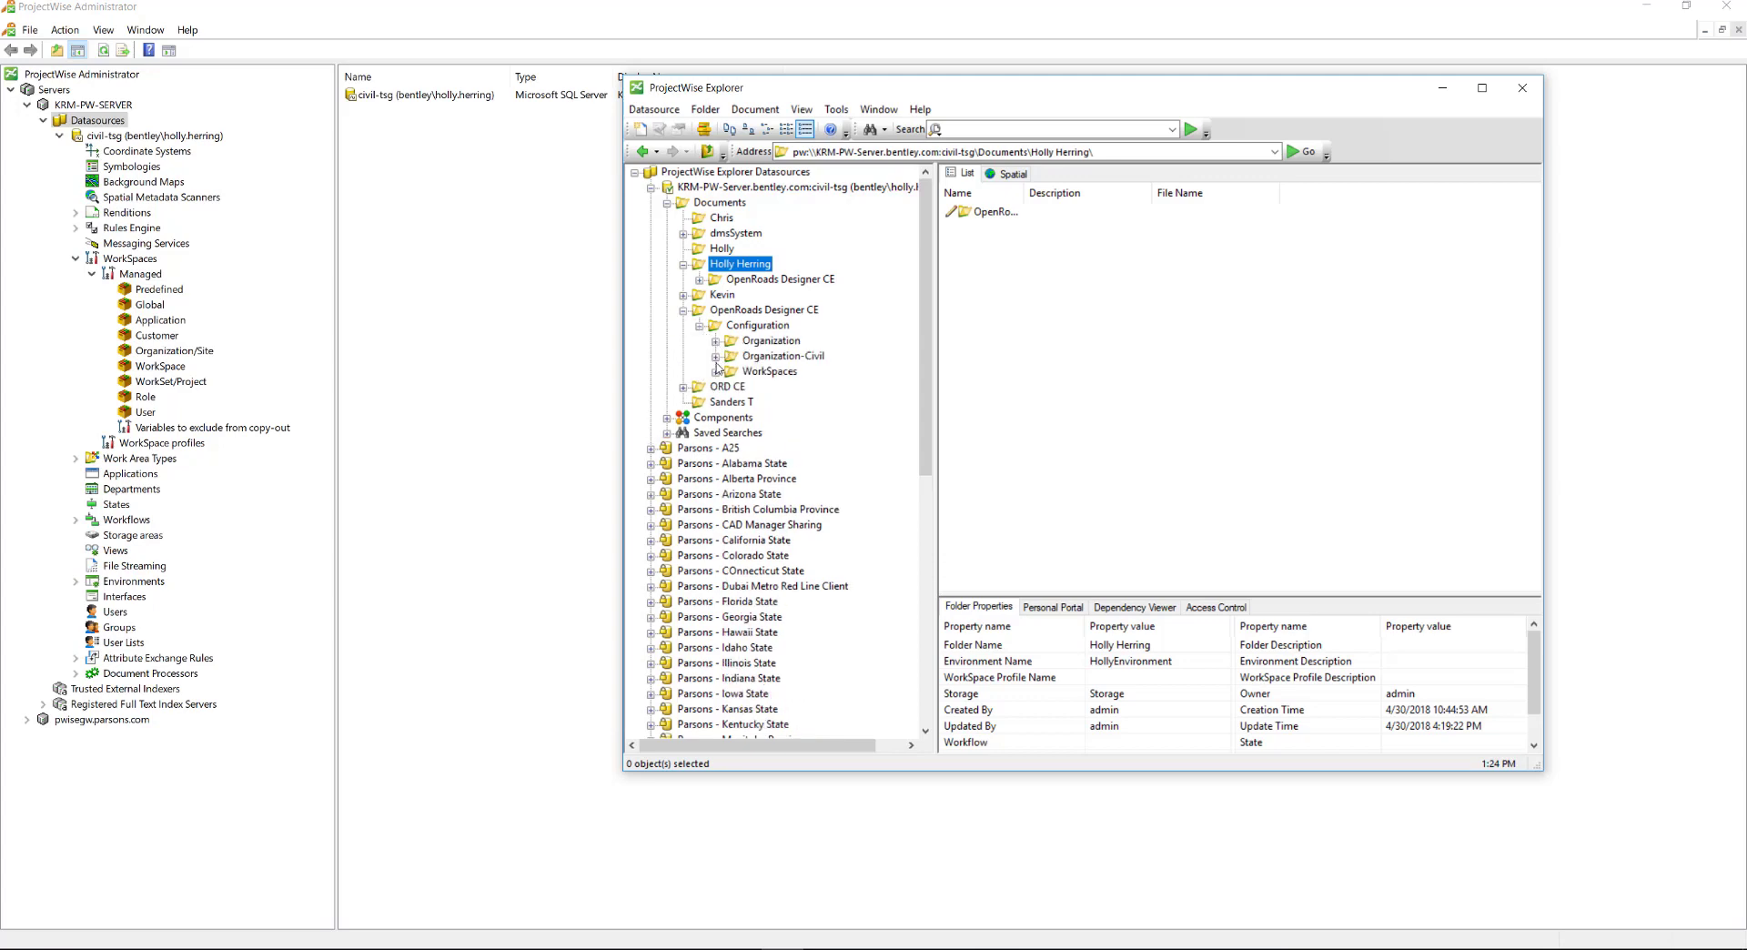
{"action": "left_click", "coordinate": [716, 357]}
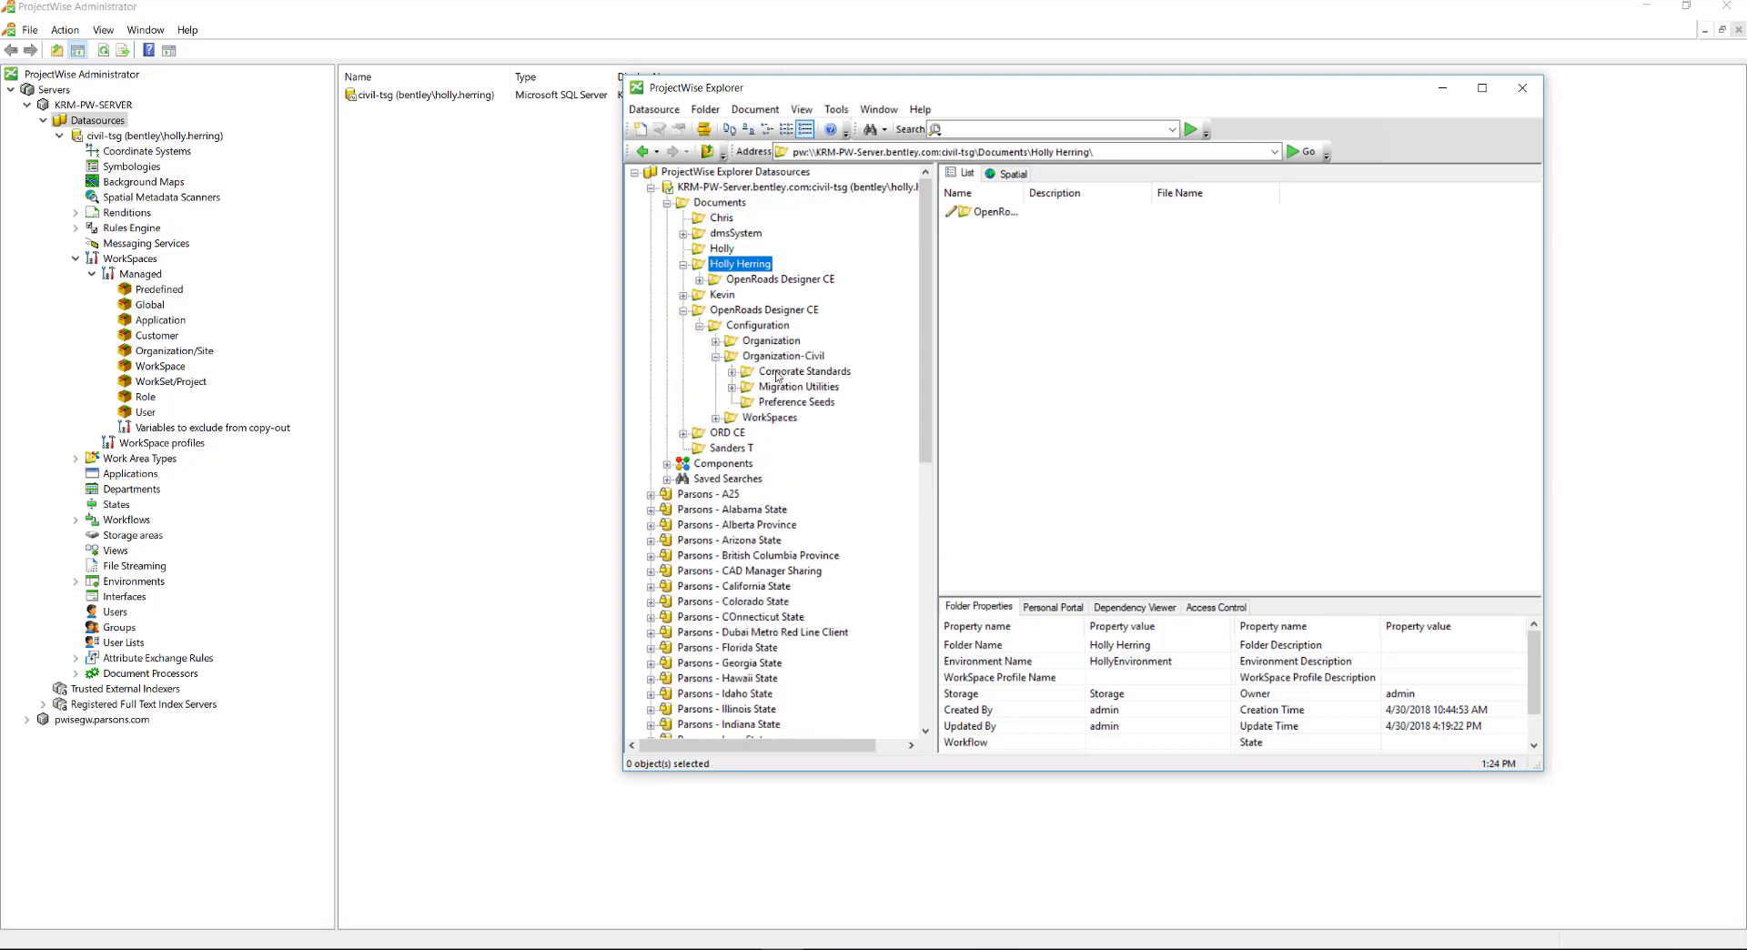
{"action": "double_click", "coordinate": [729, 418]}
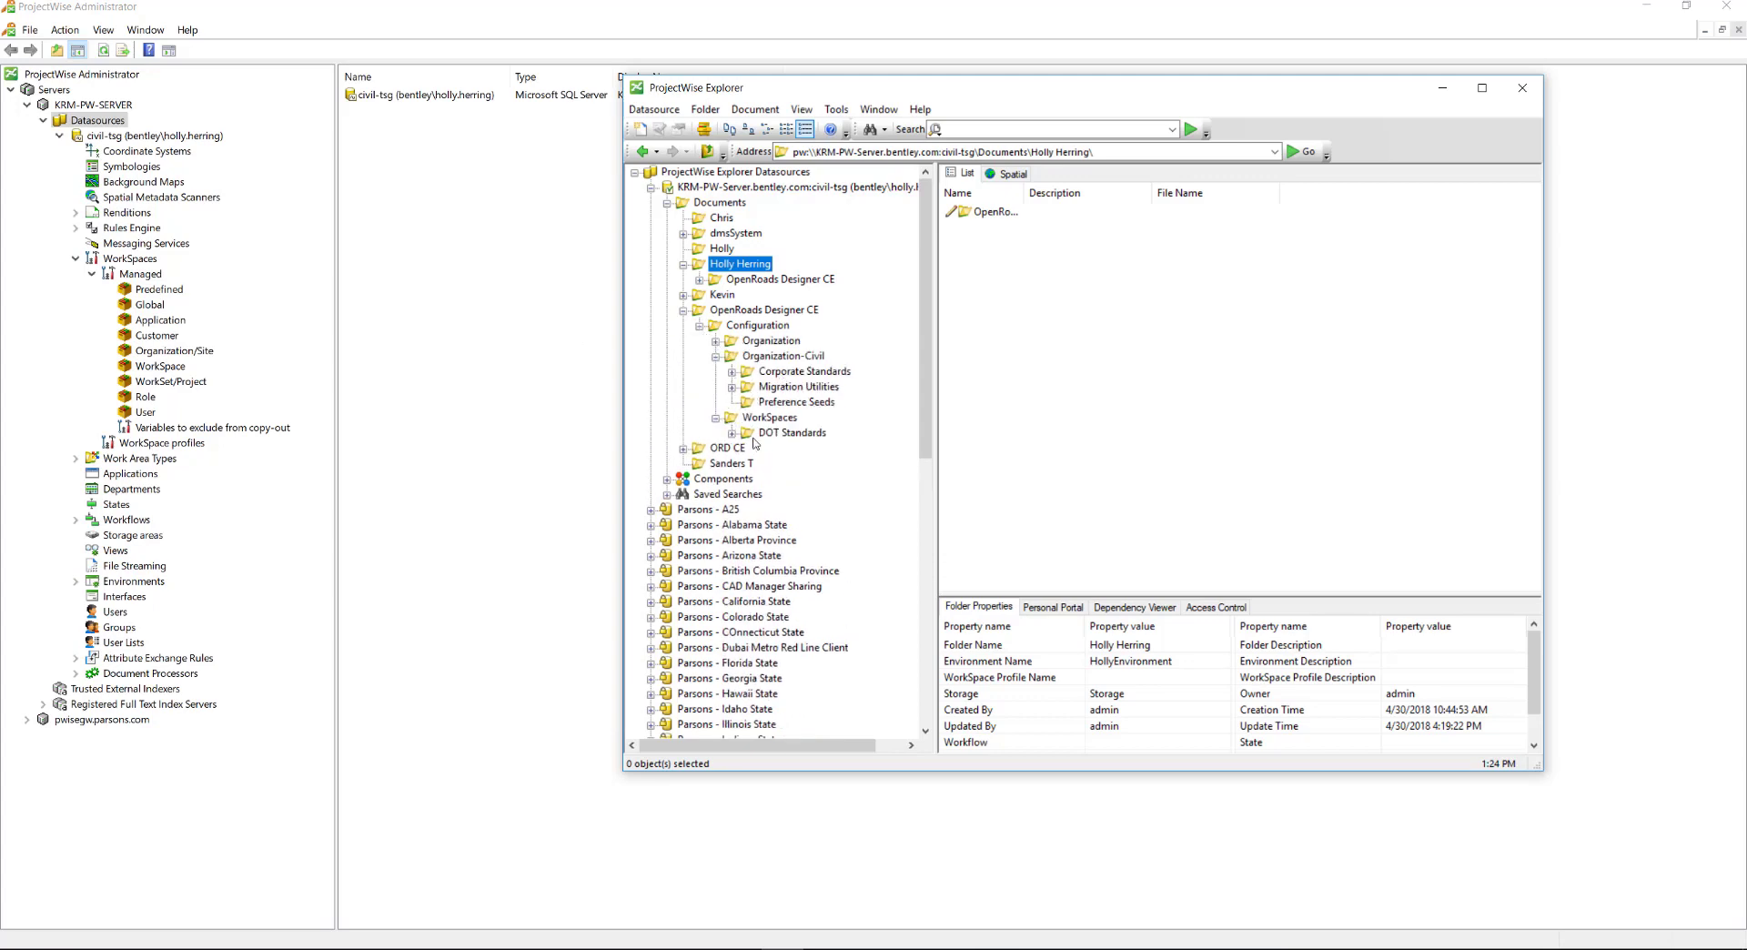
{"action": "left_click", "coordinate": [729, 434]}
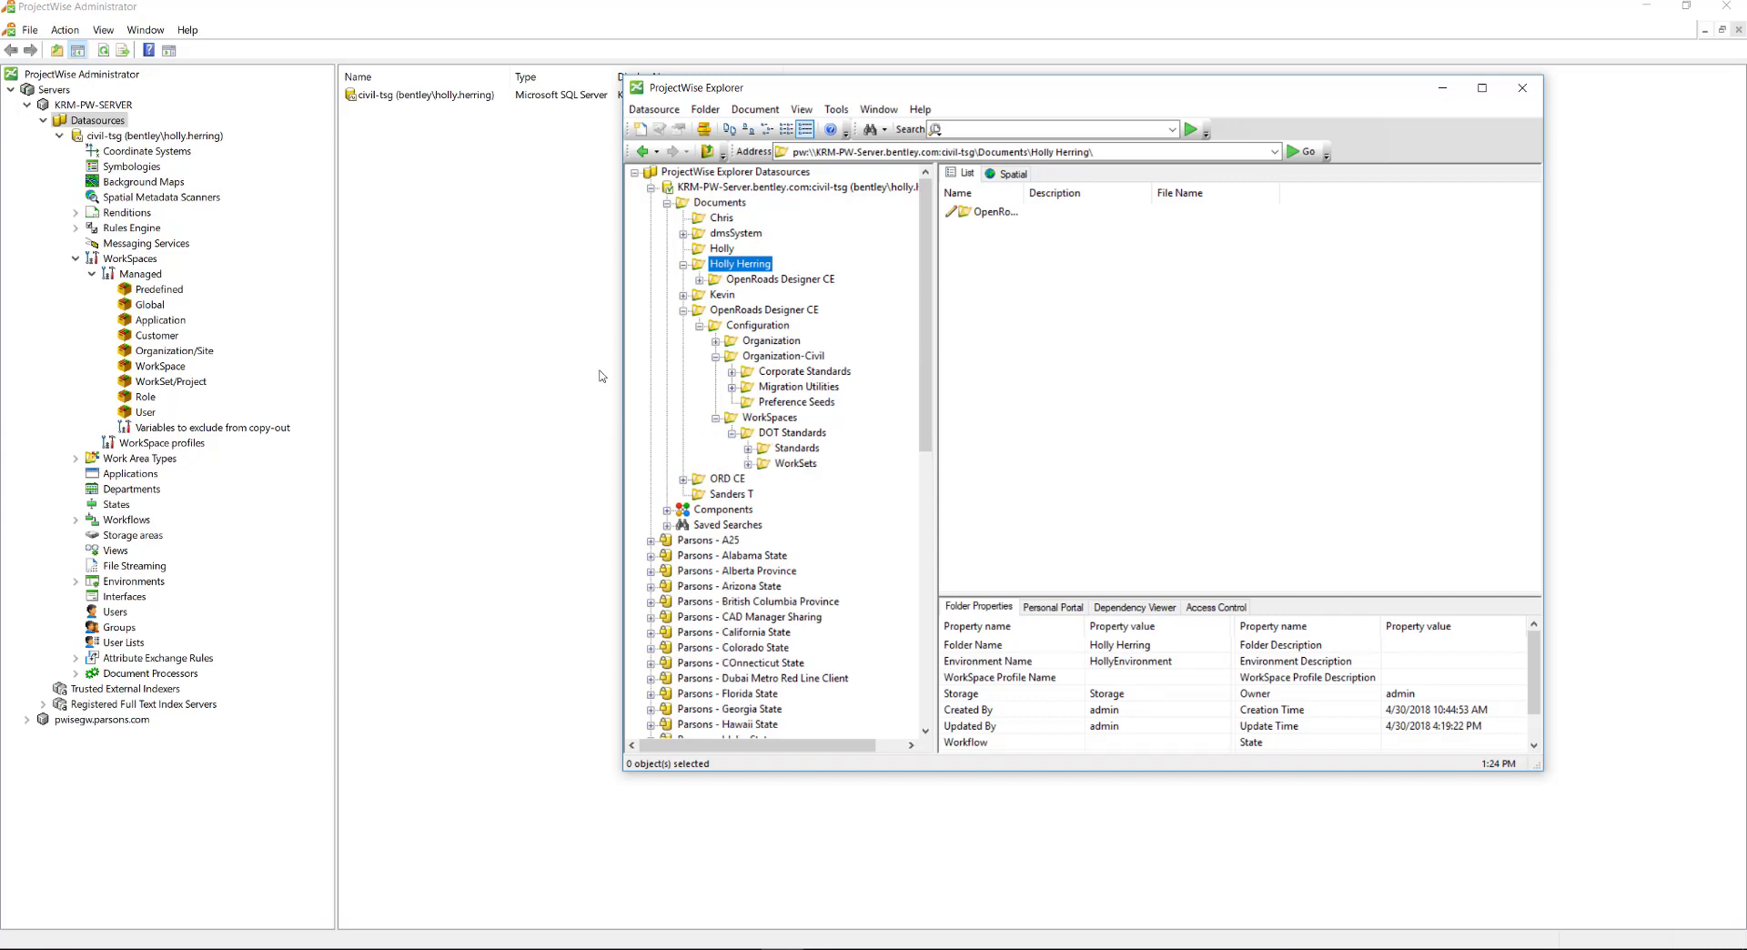
{"action": "left_click", "coordinate": [748, 463]}
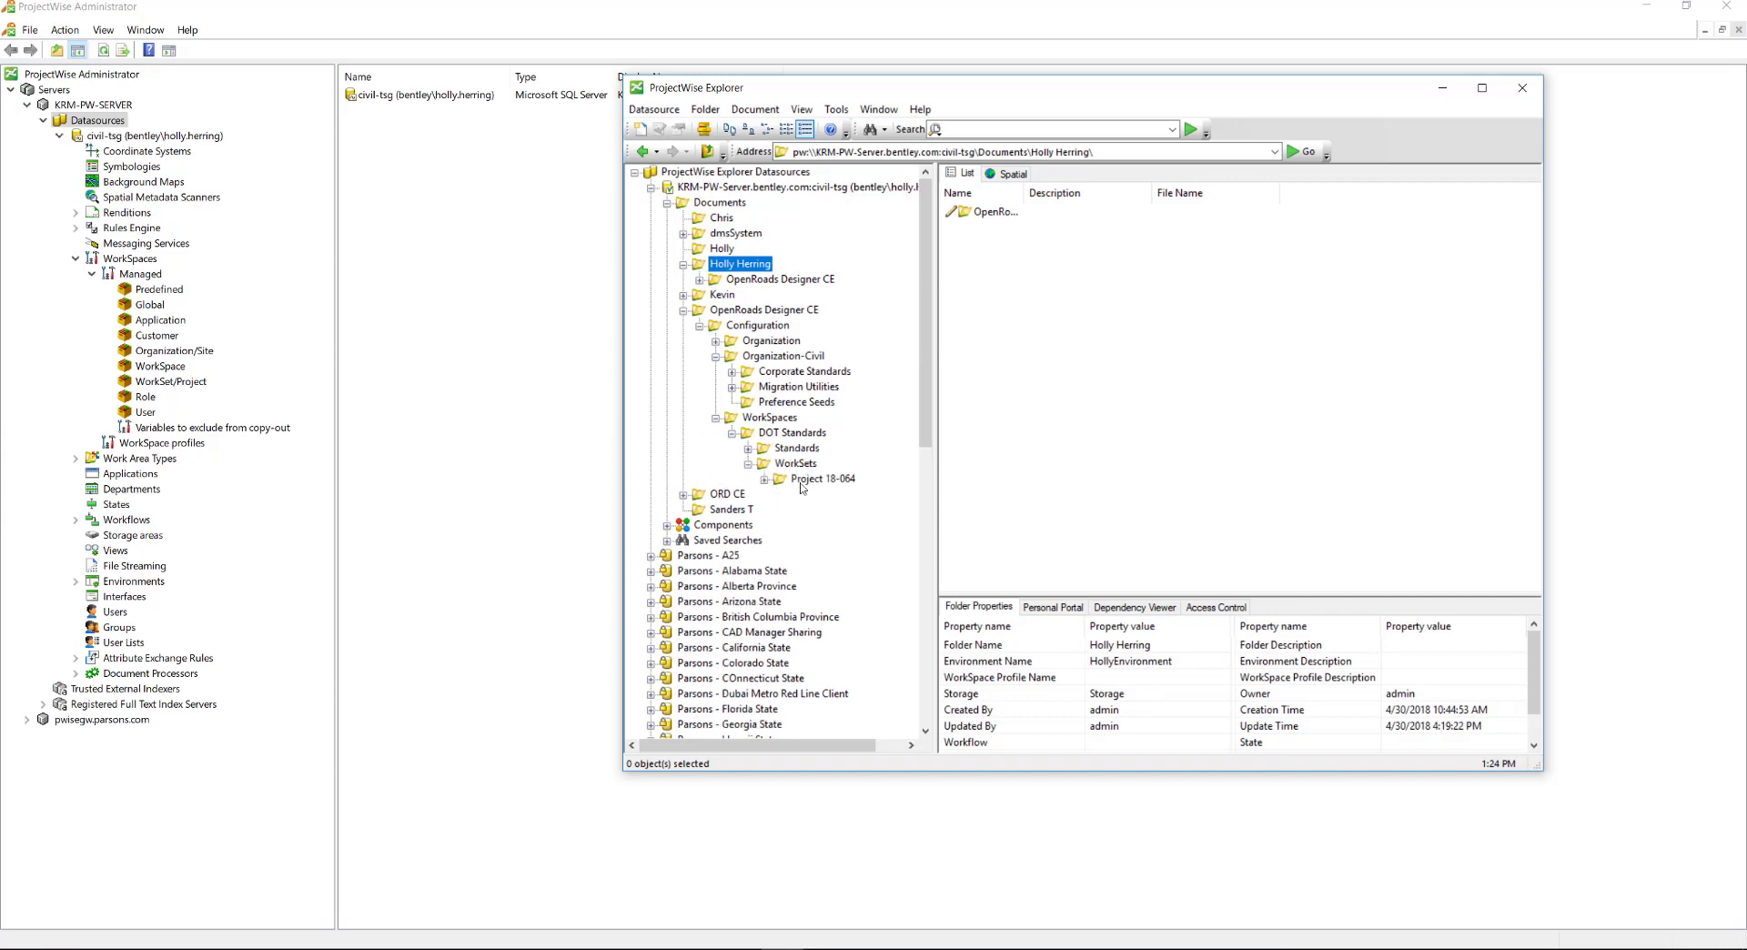